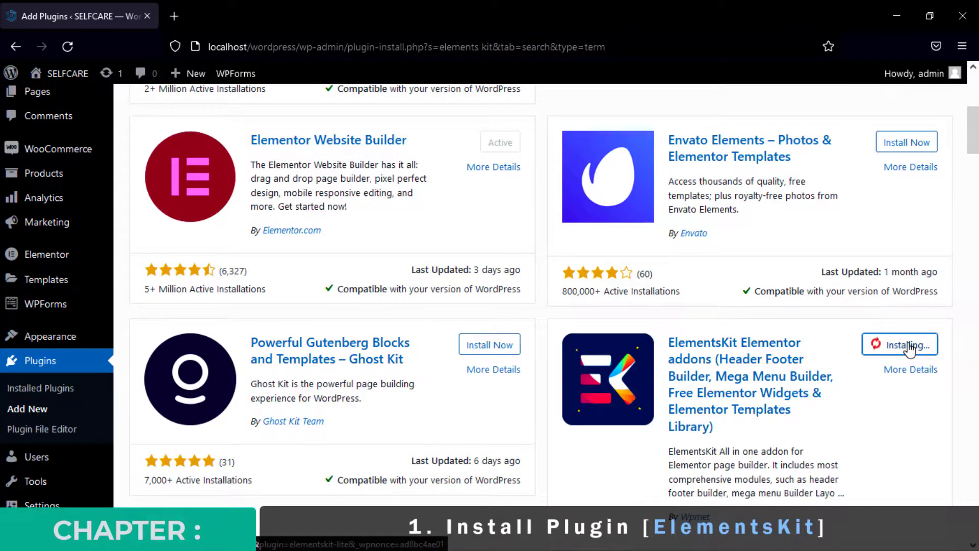
# Step: Activate the ElementsKit Elementor addons plugin after its installation
pyautogui.scroll(-4, 908, 349)
pyautogui.click(906, 153)
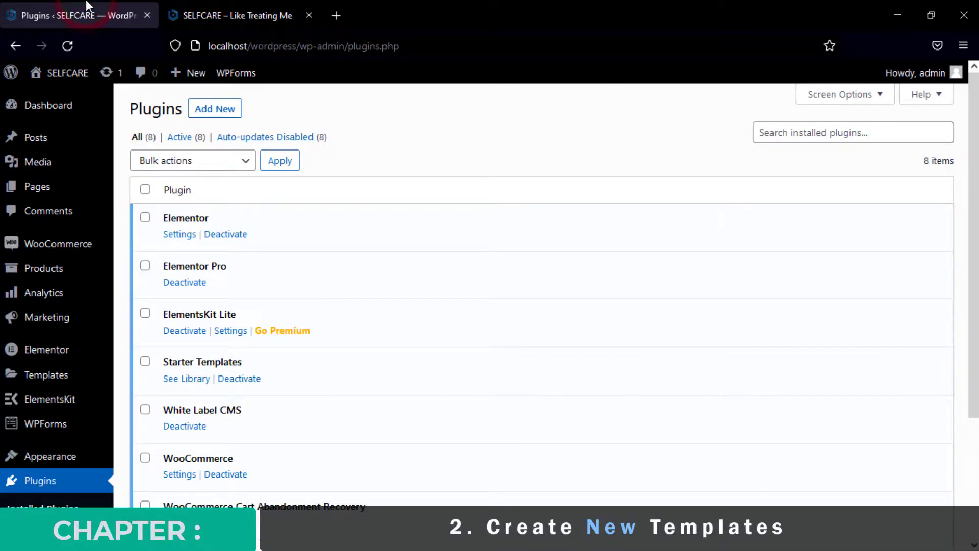
# Step: Create an activated ElementsKit header template titled "header version 1" for the entire site and open its content for editing
pyautogui.moveTo(52, 392)
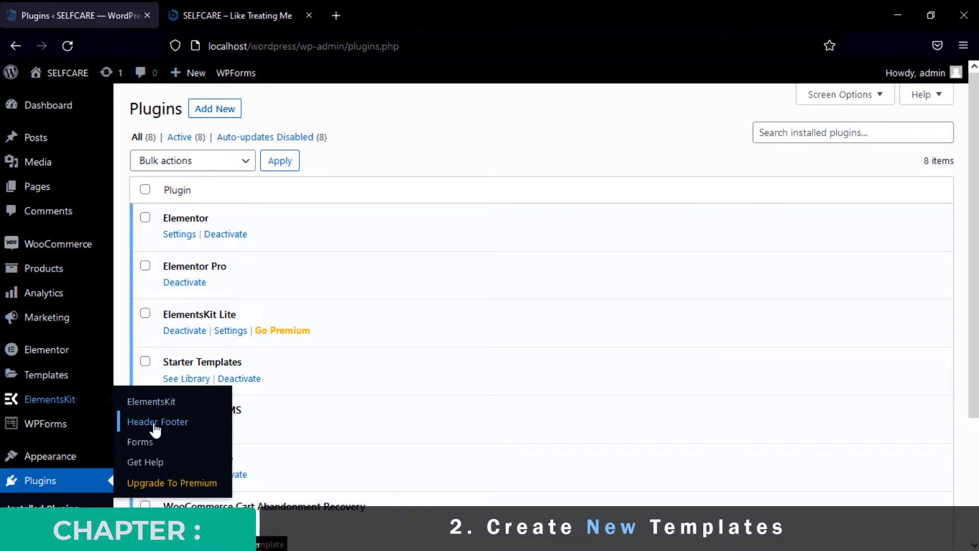
pyautogui.click(154, 423)
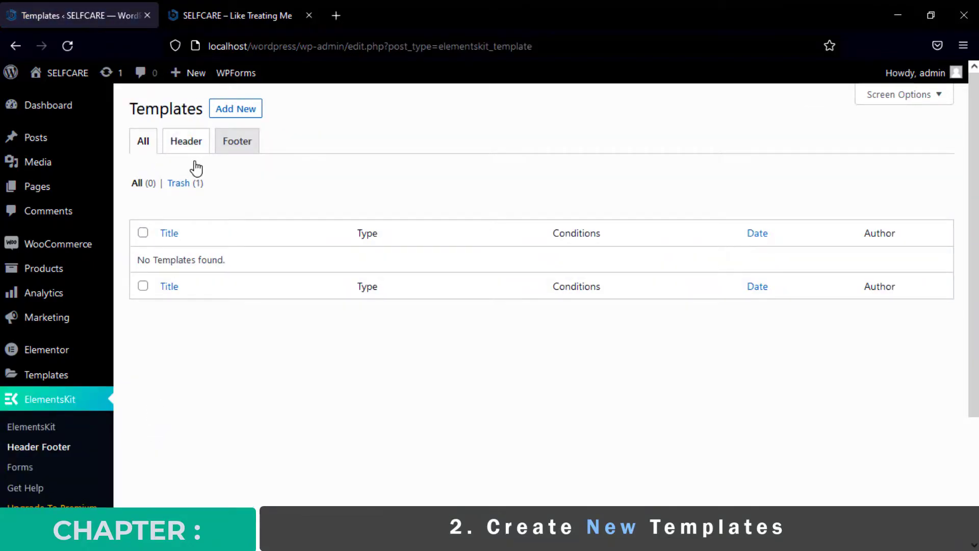
pyautogui.click(241, 109)
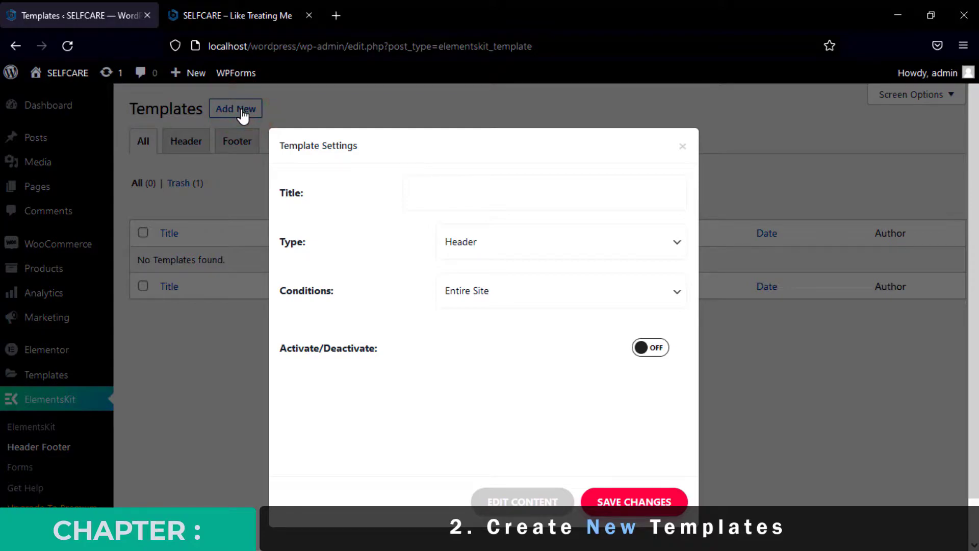
pyautogui.click(419, 197)
pyautogui.write('he')
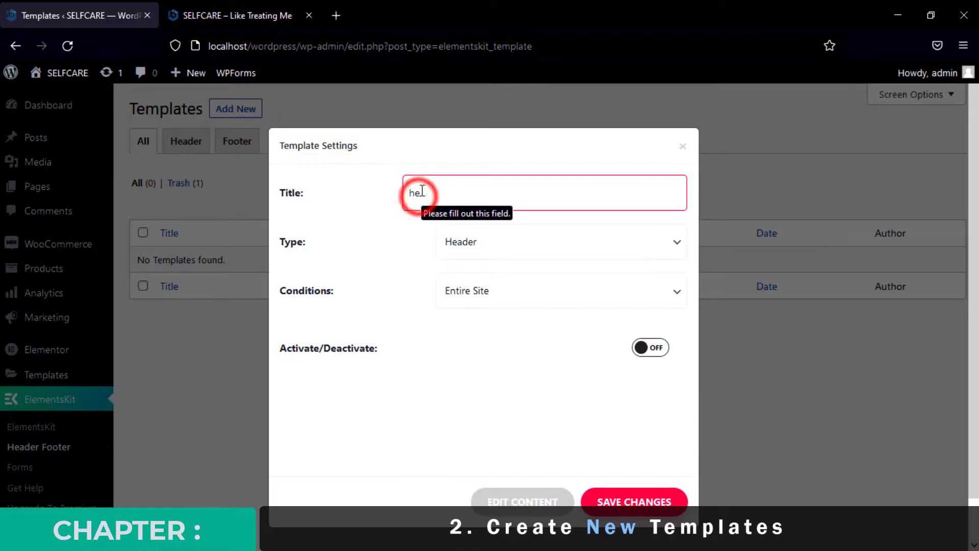
pyautogui.write('ader version 1')
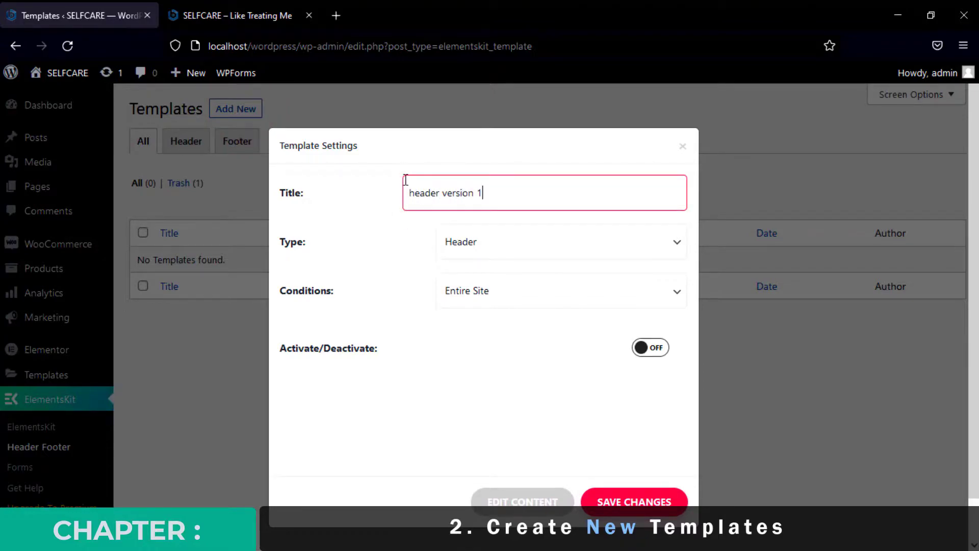
pyautogui.click(650, 347)
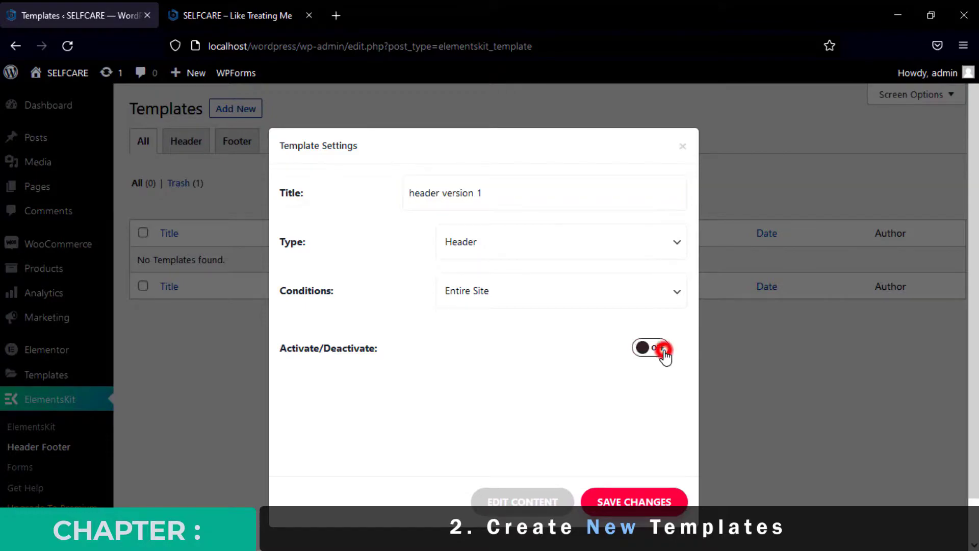
pyautogui.click(510, 290)
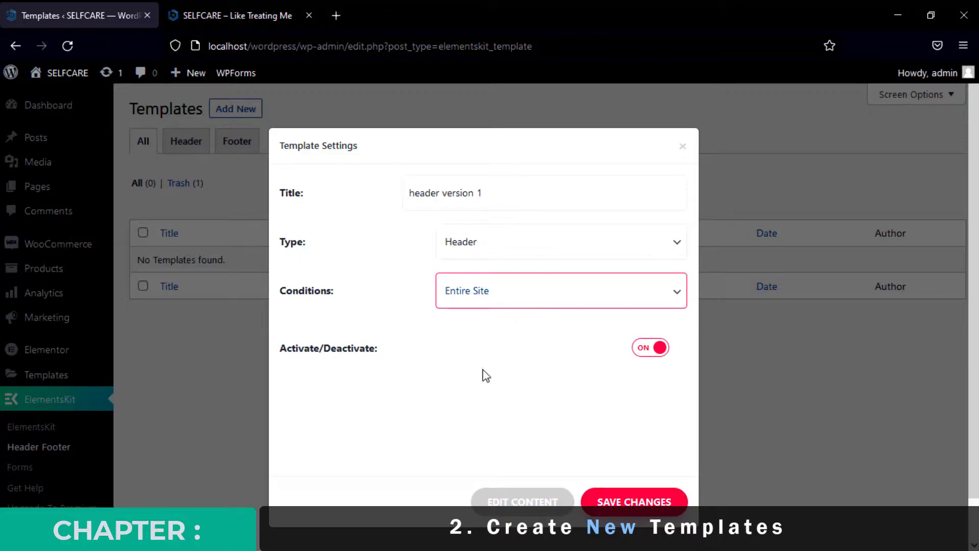
pyautogui.click(494, 498)
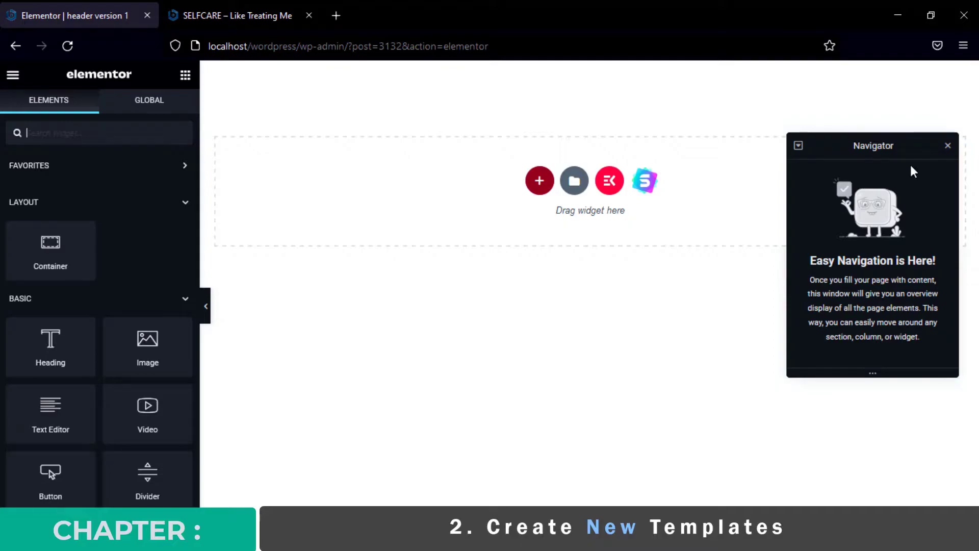
# Step: Close the Navigator and insert the "Header – Section 5" section from the ElementsKit library into the template
pyautogui.click(947, 145)
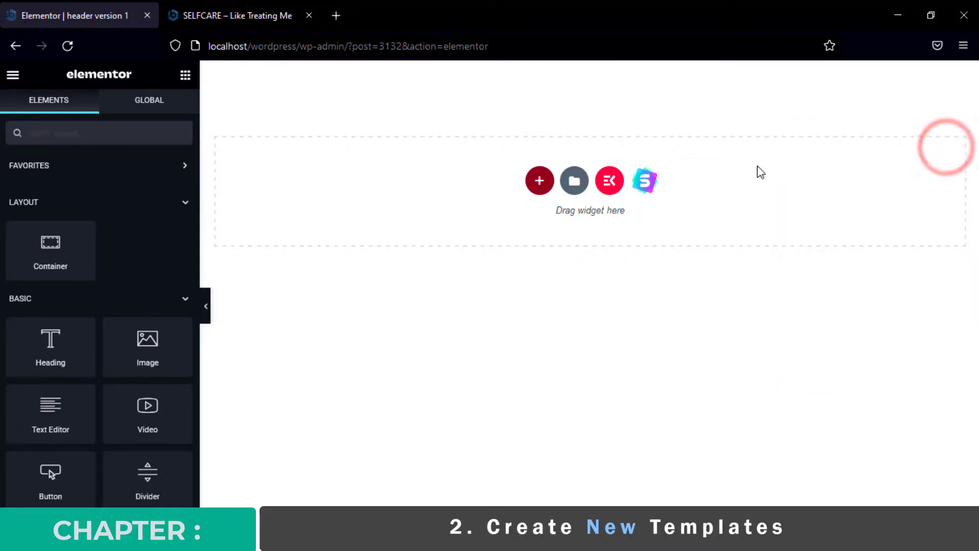
pyautogui.click(610, 182)
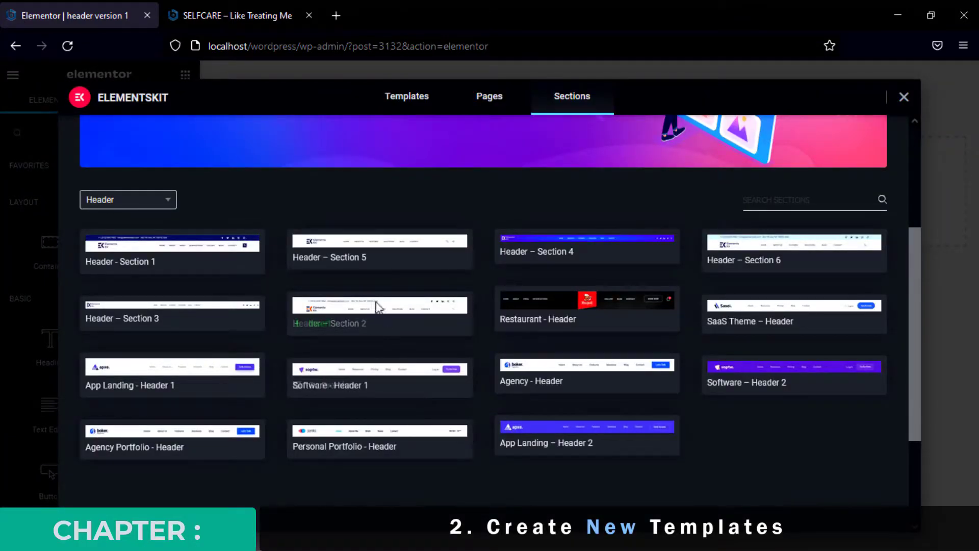
pyautogui.click(379, 241)
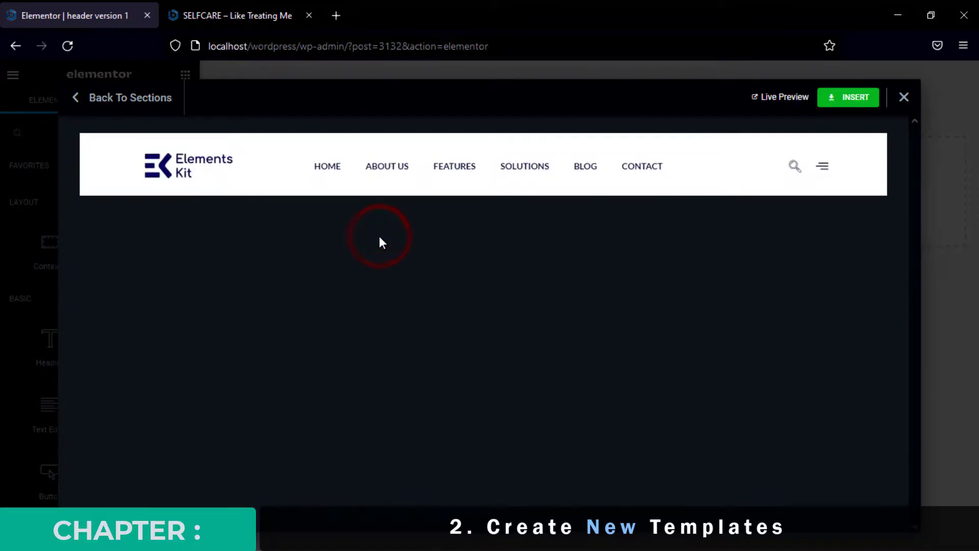
pyautogui.click(846, 99)
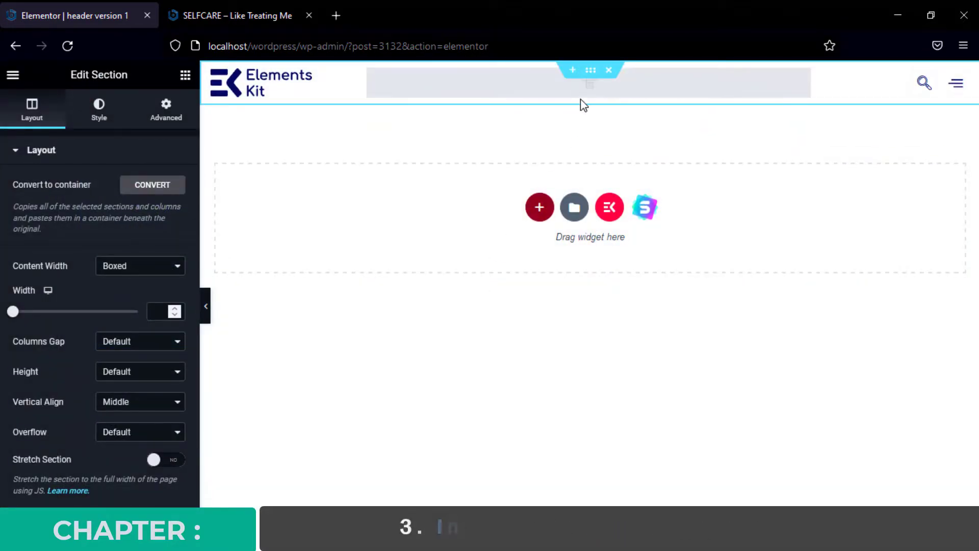
# Step: Assign the menu named "Menu" to the header's ElementsKit Nav Menu widget
pyautogui.click(537, 89)
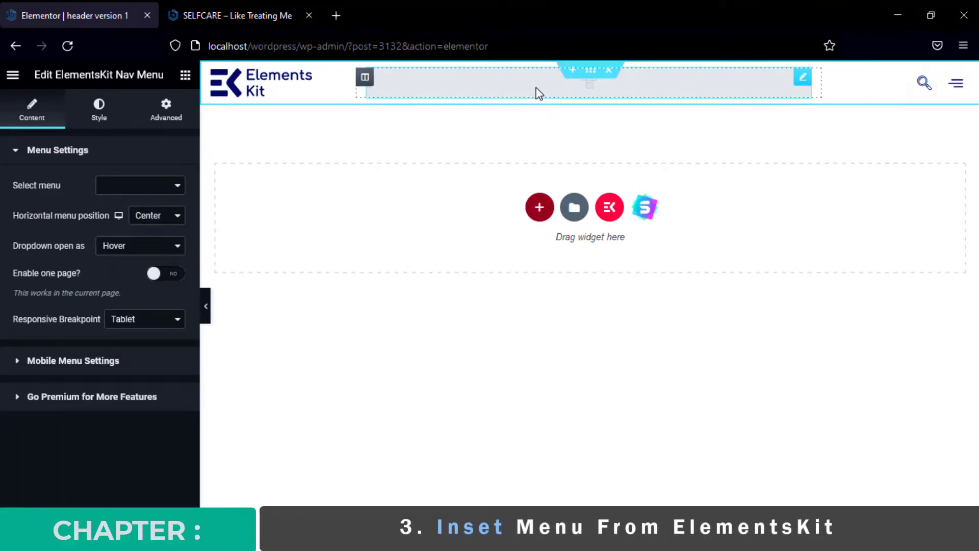
pyautogui.click(129, 185)
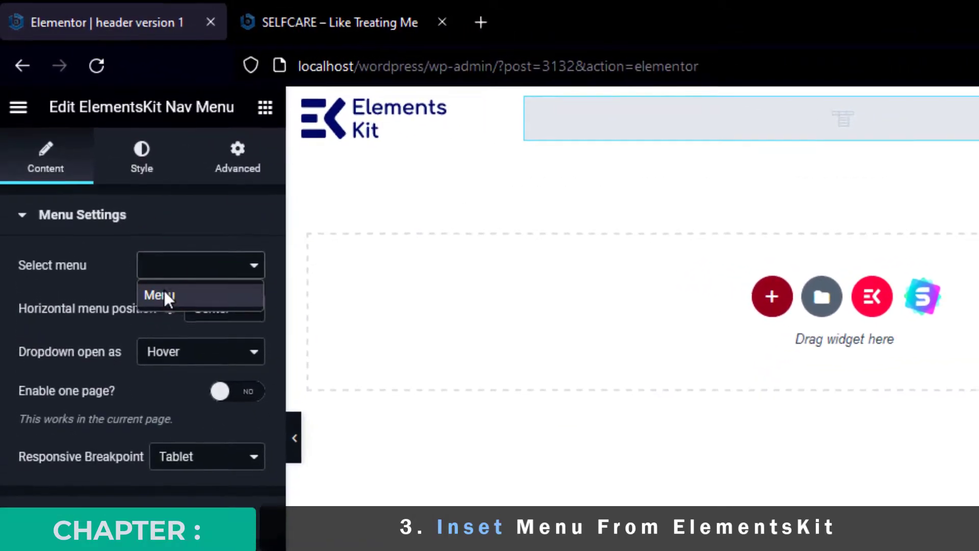
pyautogui.click(163, 298)
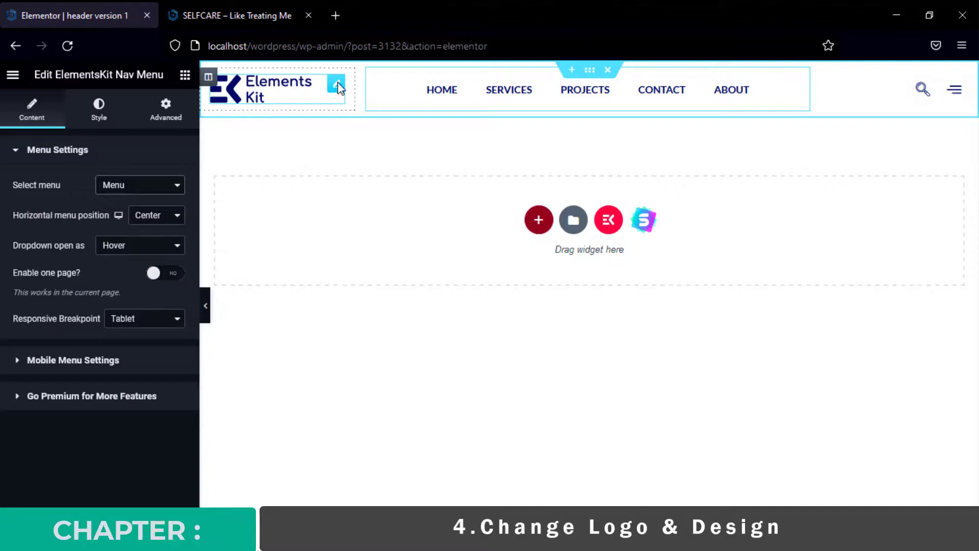
# Step: Replace the header's logo with the VERDANT official image cropped-no_background.png from the media library
pyautogui.click(338, 84)
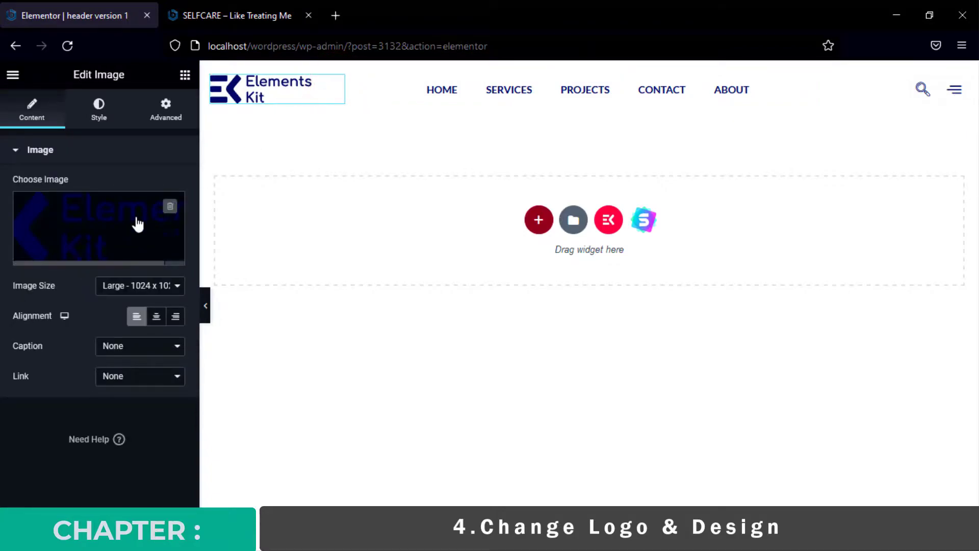
pyautogui.moveTo(138, 224)
pyautogui.click(170, 206)
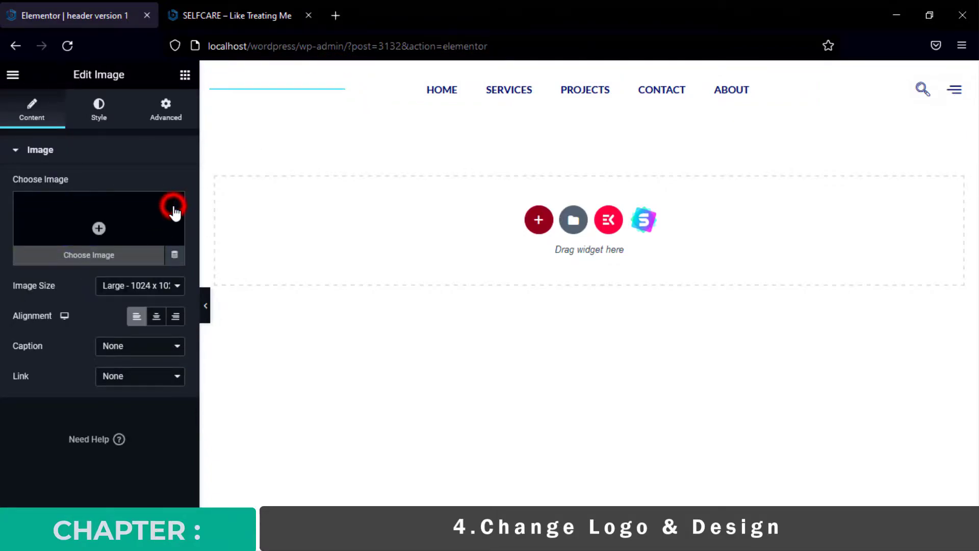
pyautogui.click(96, 224)
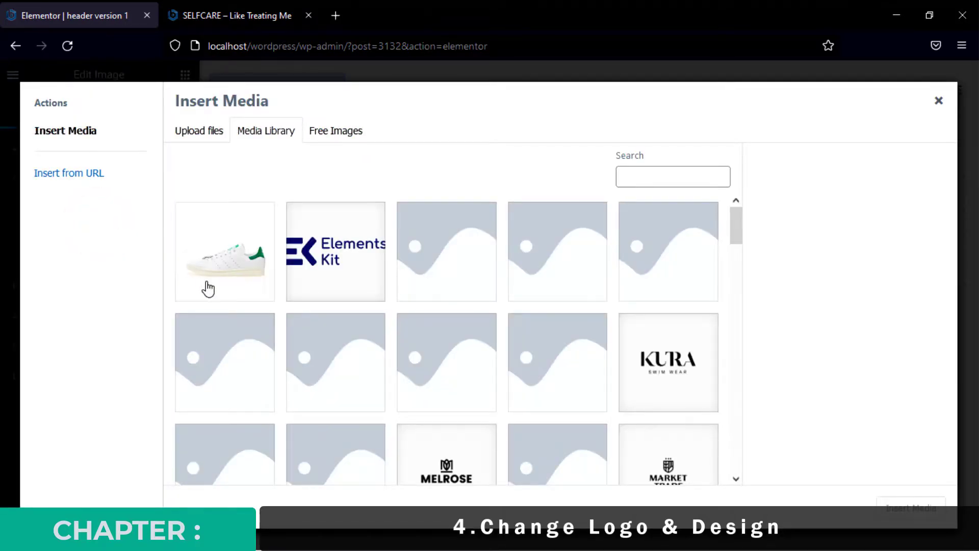
pyautogui.scroll(-8, 207, 287)
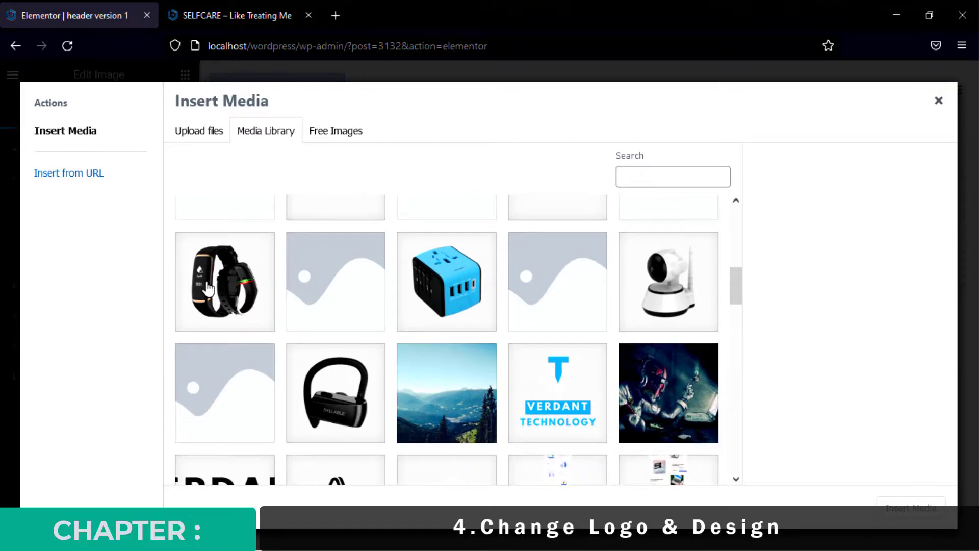
pyautogui.scroll(-3, 433, 352)
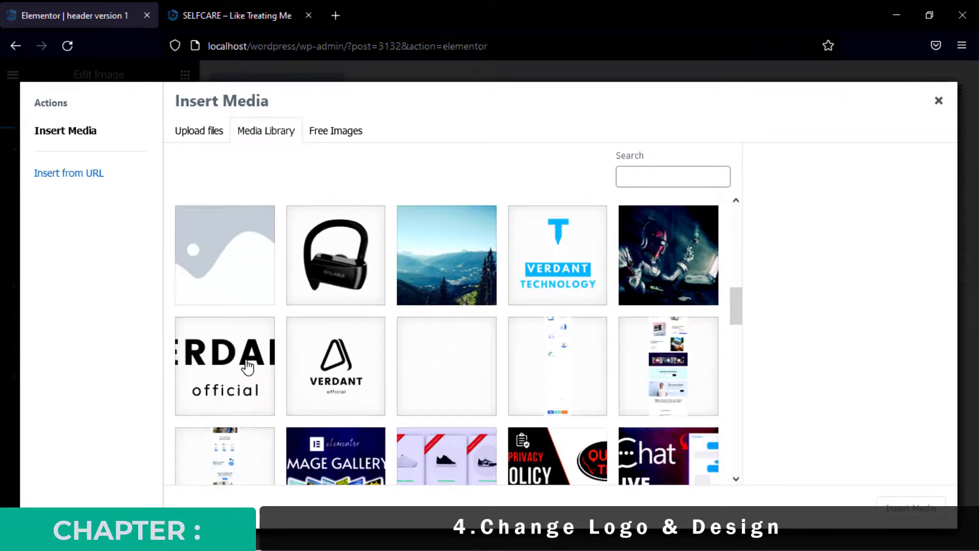
pyautogui.click(248, 365)
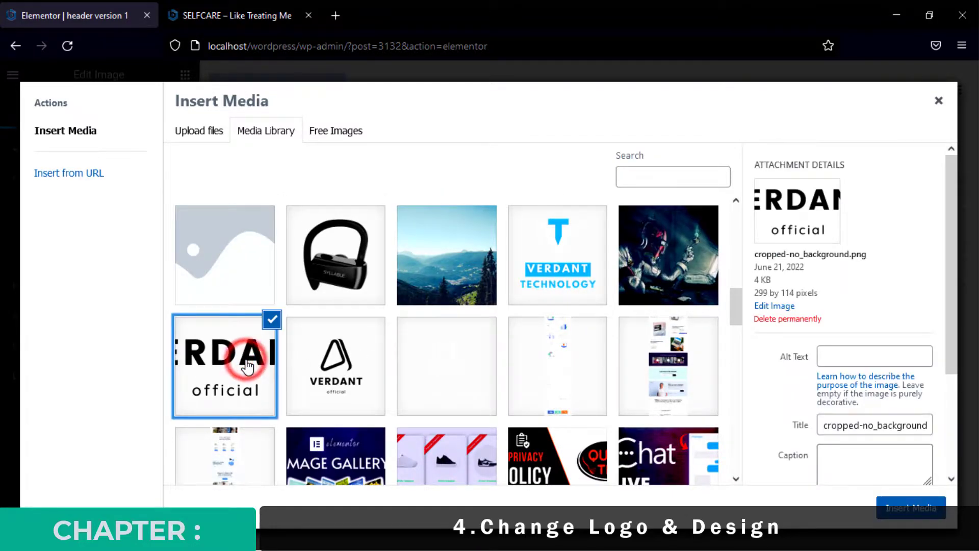
pyautogui.click(910, 507)
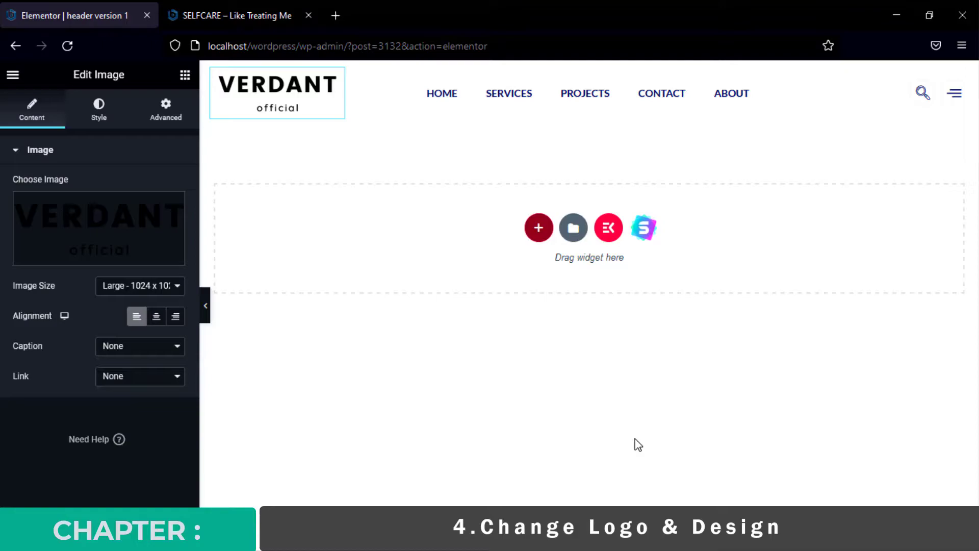
# Step: Set the logo image's width to 67% and update the header template
pyautogui.click(98, 110)
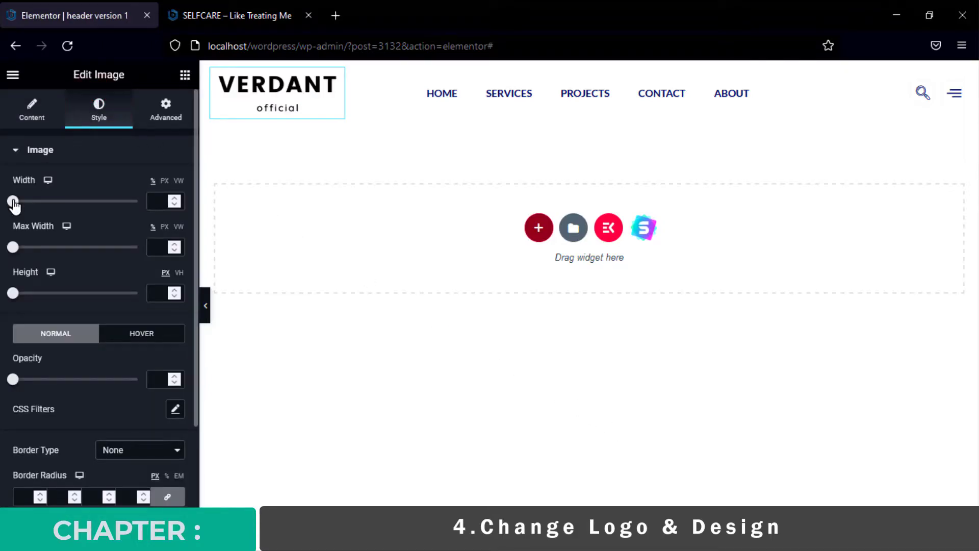
pyautogui.moveTo(14, 203); pyautogui.dragTo(99, 217)
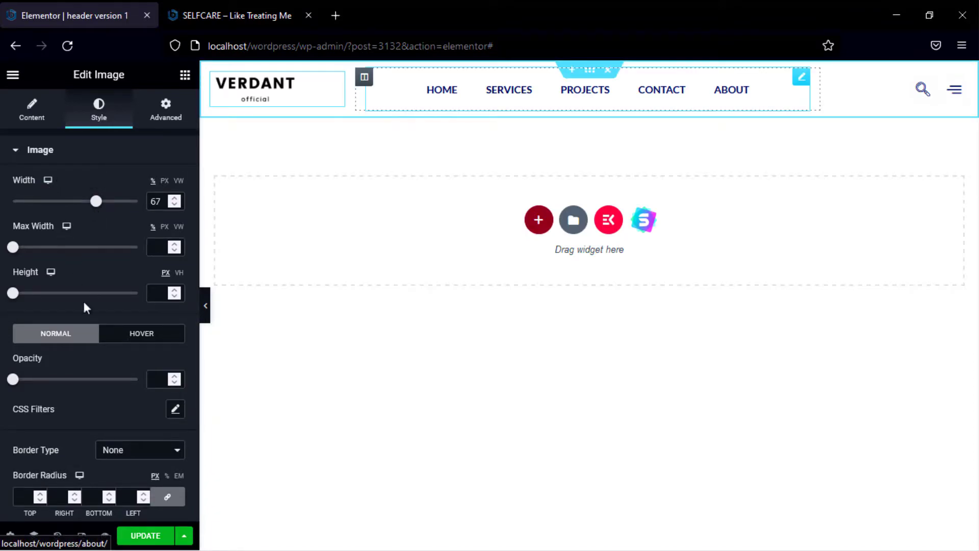
pyautogui.click(145, 536)
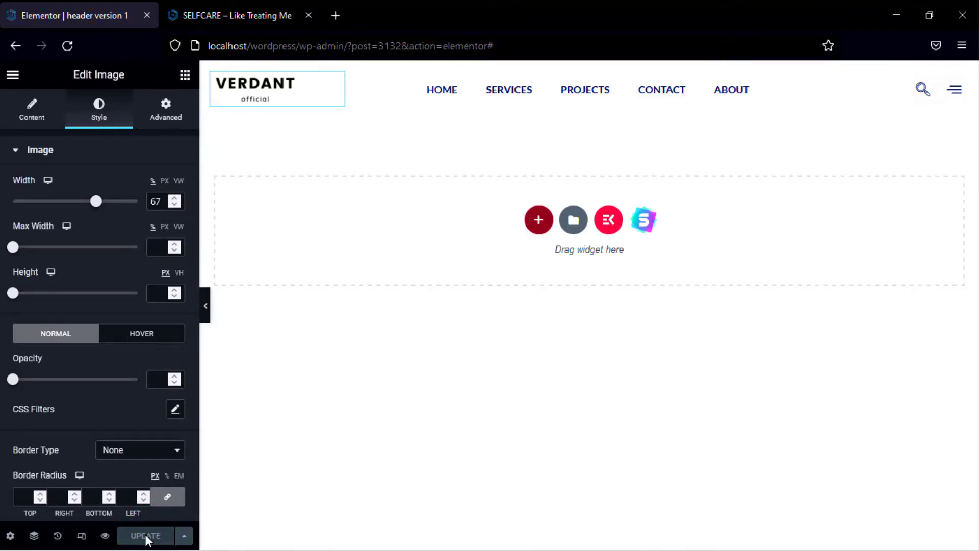
# Step: Reload the site's front page to check the header, and return to the template editor
pyautogui.click(207, 6)
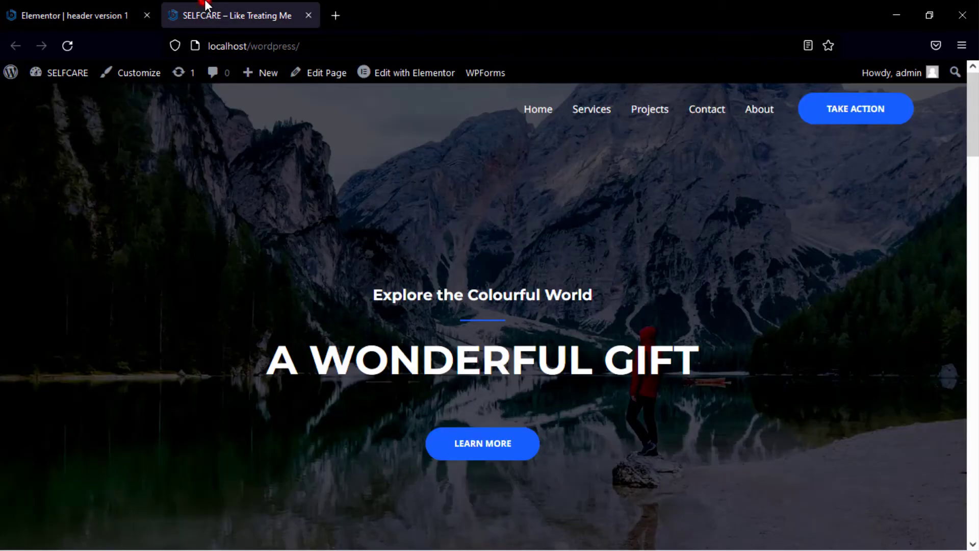
pyautogui.click(68, 46)
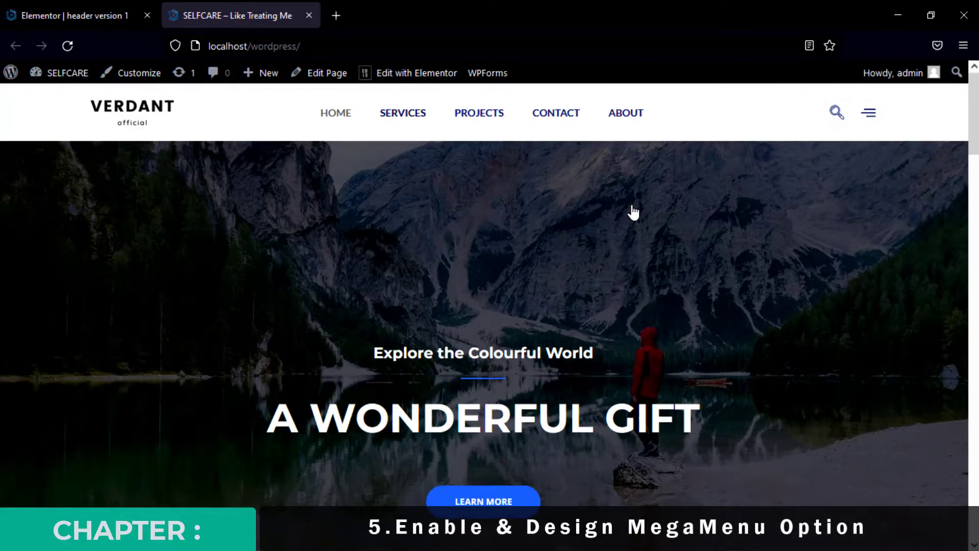
pyautogui.click(87, 12)
# Step: Open the site's menu editor and enable "Menu" for ElementsKit Megamenu content
pyautogui.click(14, 46)
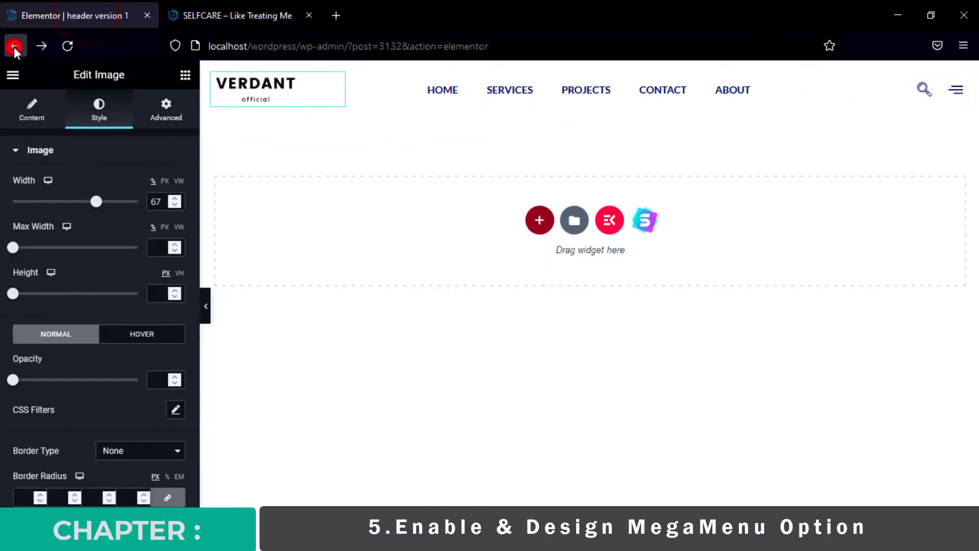
pyautogui.scroll(-3, 39, 317)
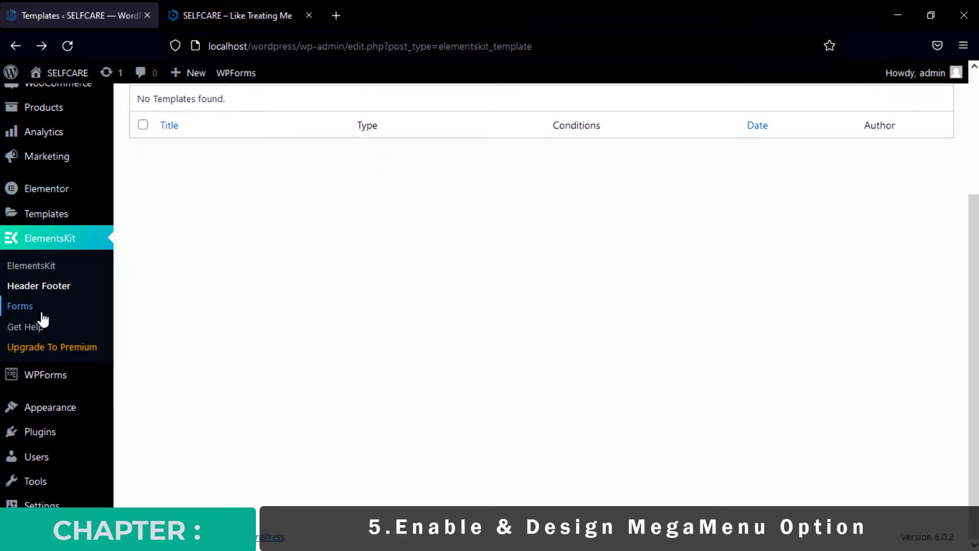
pyautogui.moveTo(48, 417)
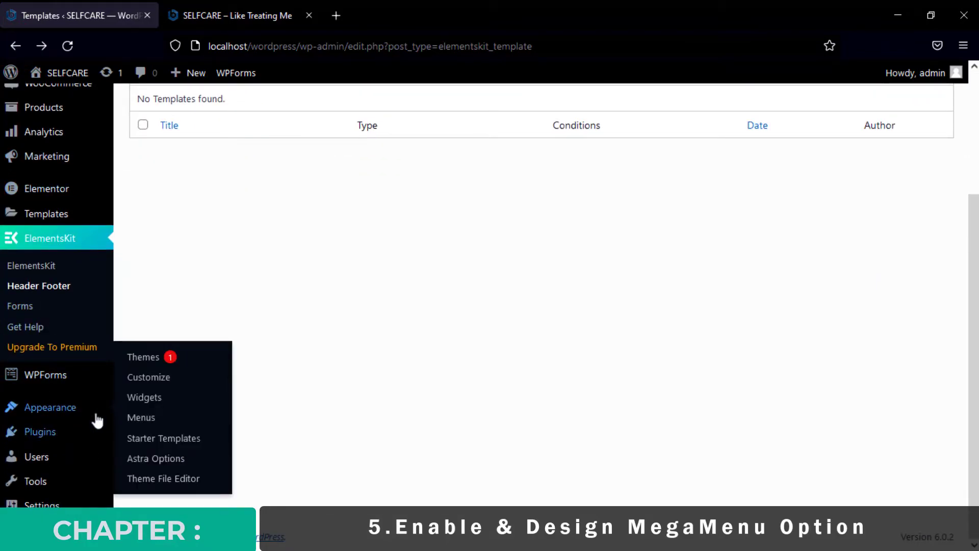
pyautogui.click(145, 419)
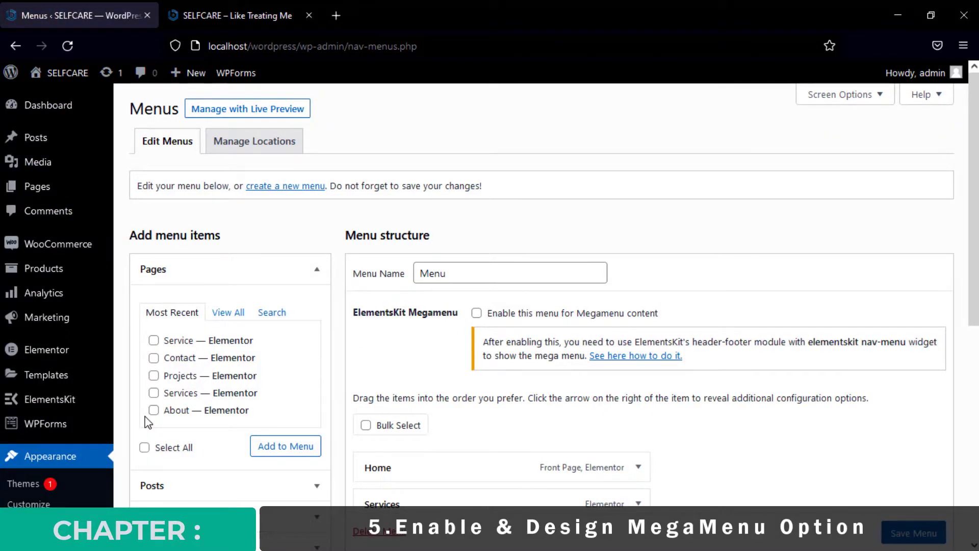
pyautogui.scroll(-3, 415, 371)
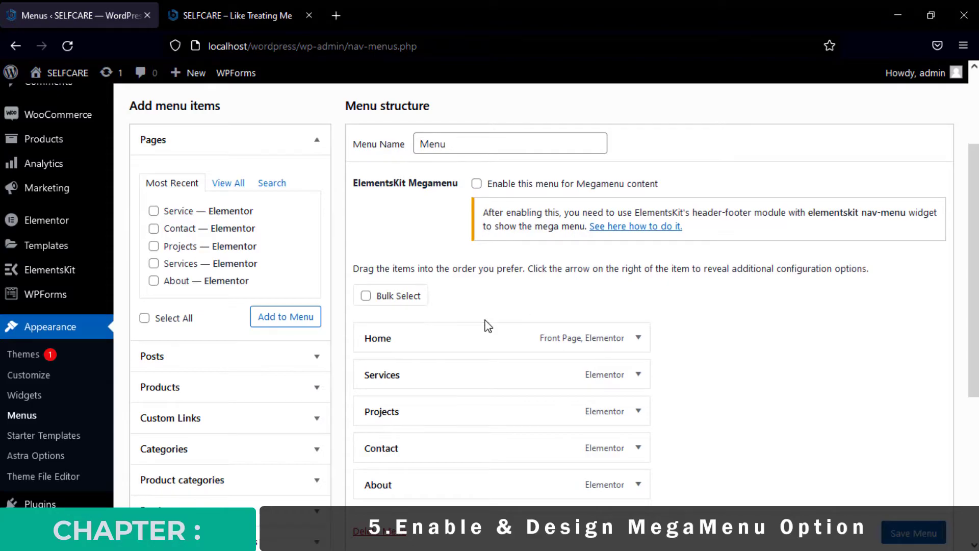
pyautogui.click(476, 184)
pyautogui.moveTo(396, 327)
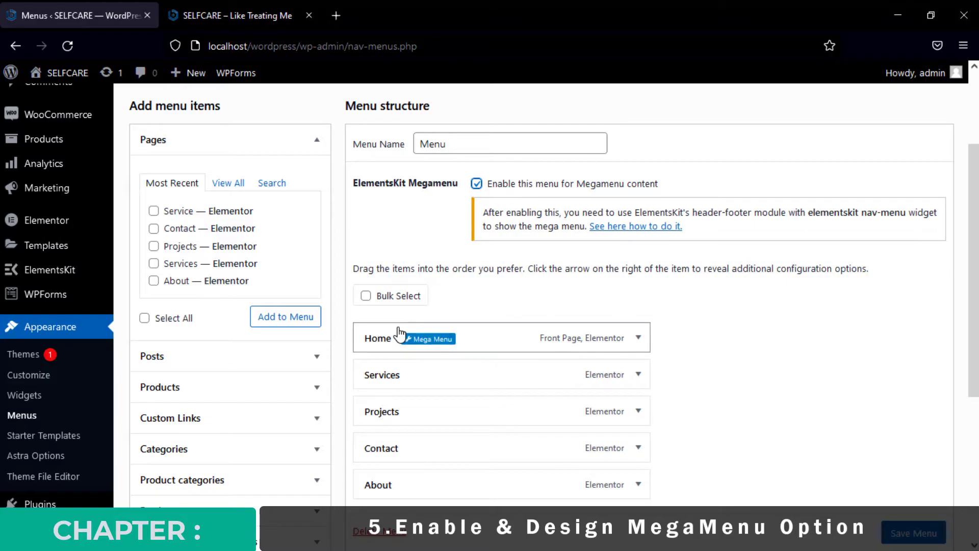
pyautogui.moveTo(416, 375)
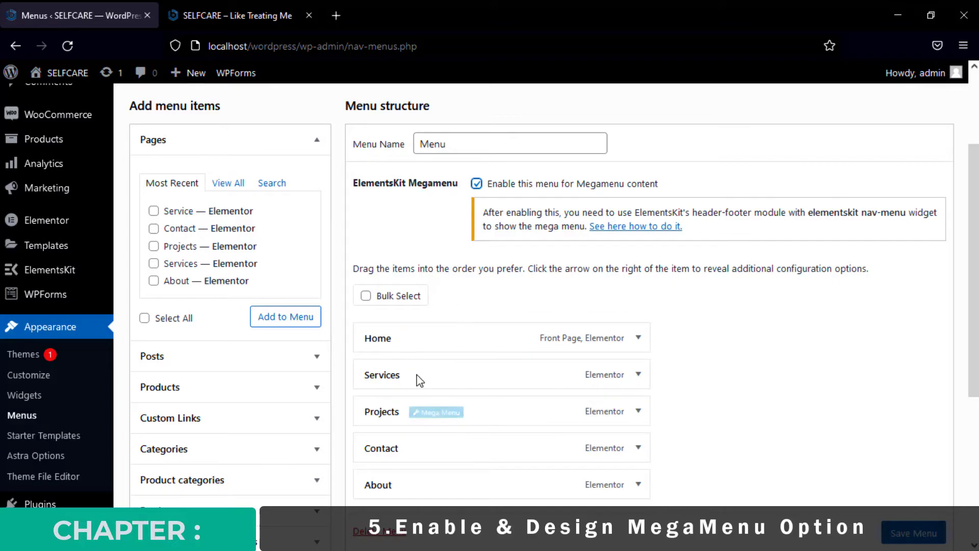
# Step: Enable the mega menu for the Services menu item and open its mega menu content for editing
pyautogui.click(261, 16)
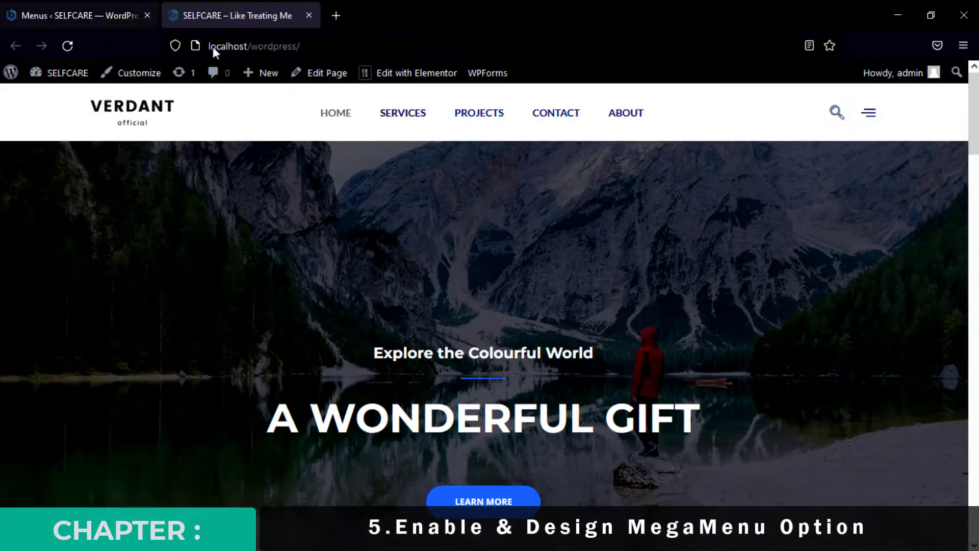
pyautogui.click(120, 15)
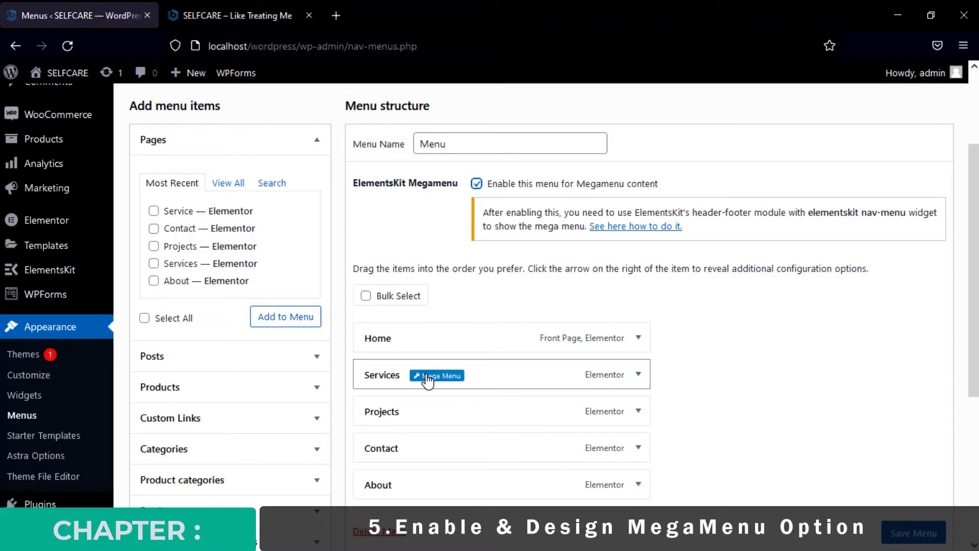
pyautogui.click(427, 378)
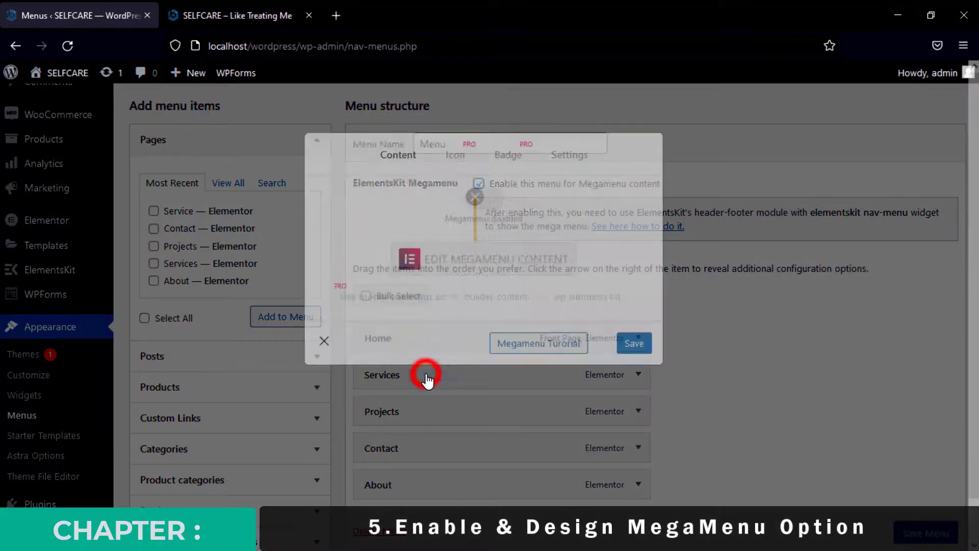
pyautogui.click(491, 277)
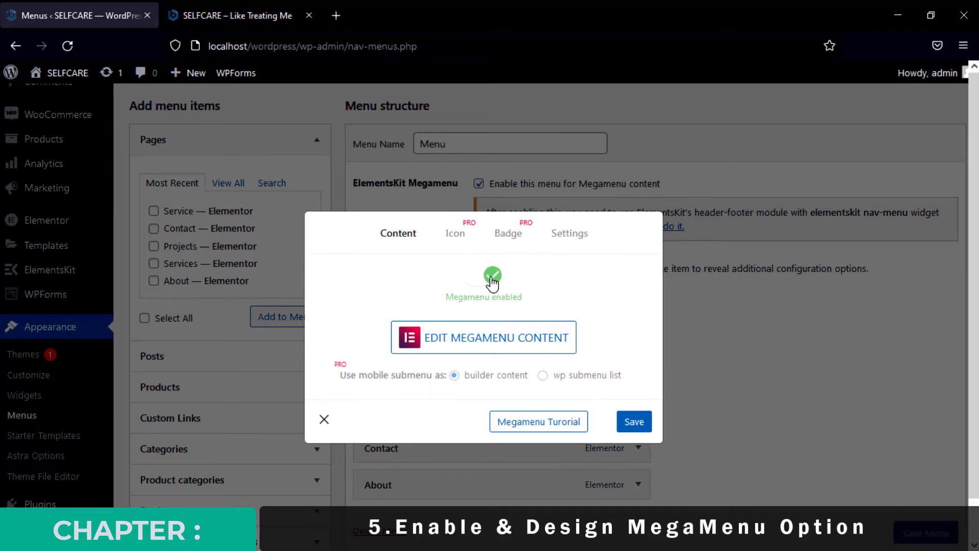
pyautogui.click(493, 339)
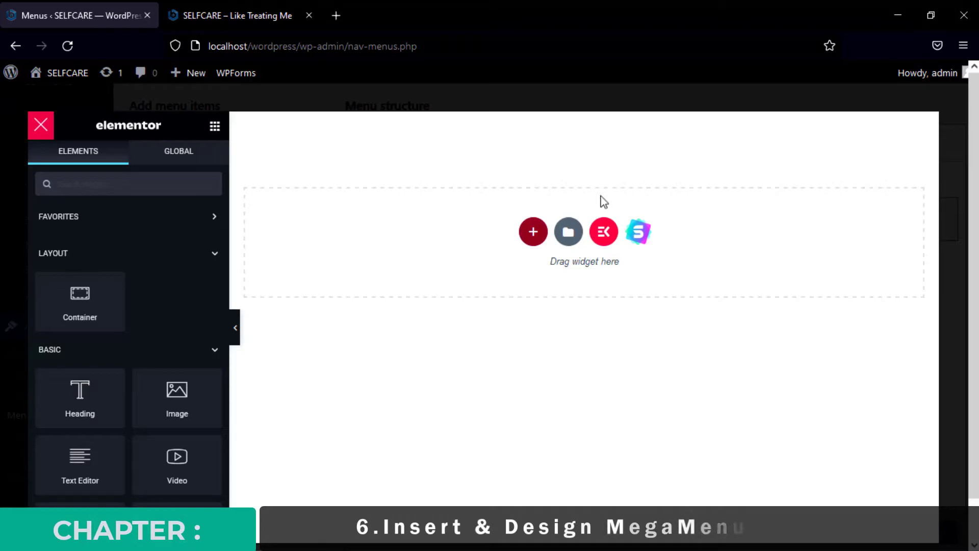
# Step: Filter the ElementsKit template library to the Megamenu category and insert the "Mega Menu – Womens Fashion" section
pyautogui.click(604, 233)
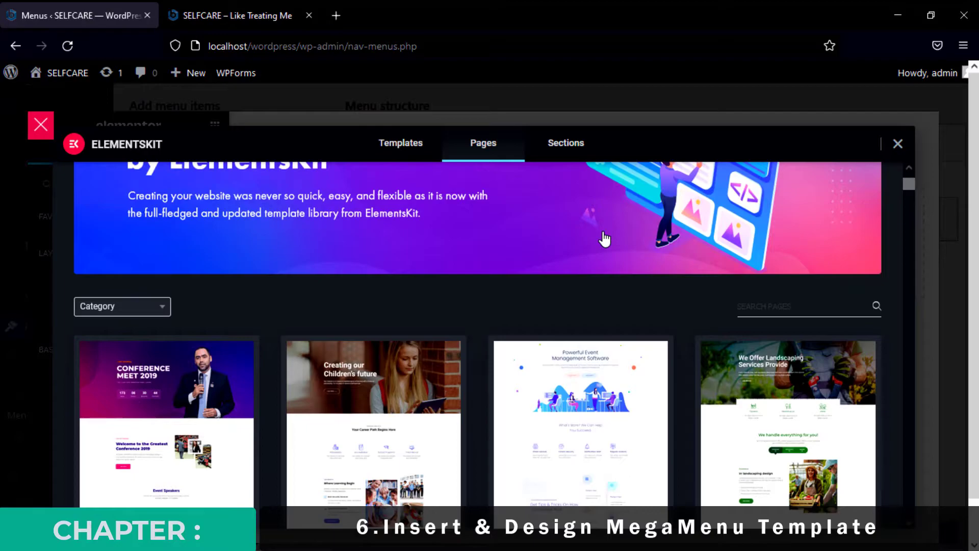
pyautogui.click(107, 306)
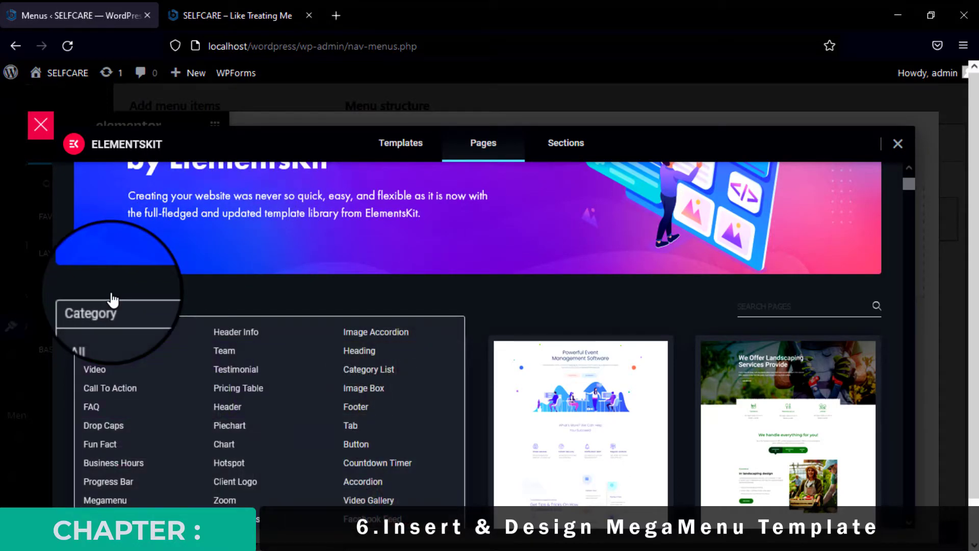
pyautogui.click(111, 502)
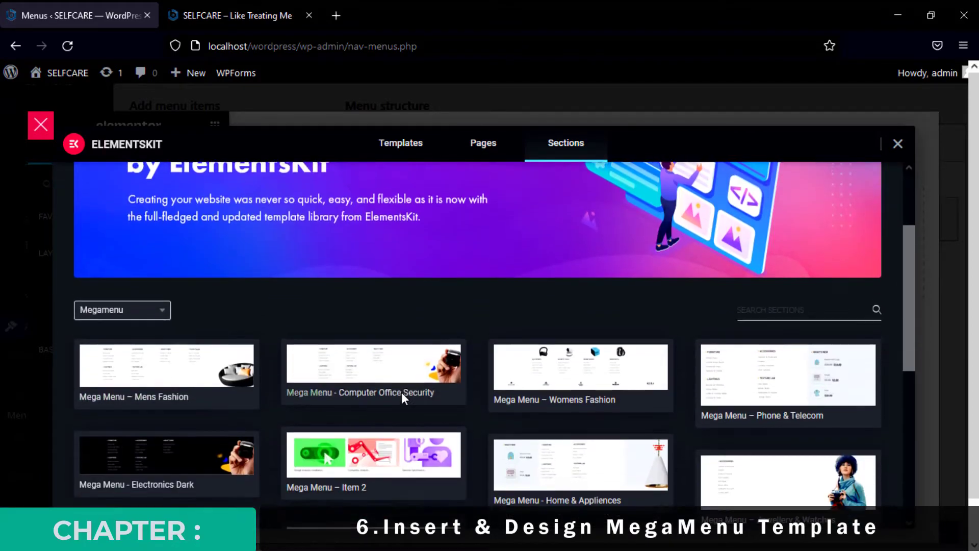
pyautogui.scroll(-2, 401, 393)
pyautogui.moveTo(774, 334)
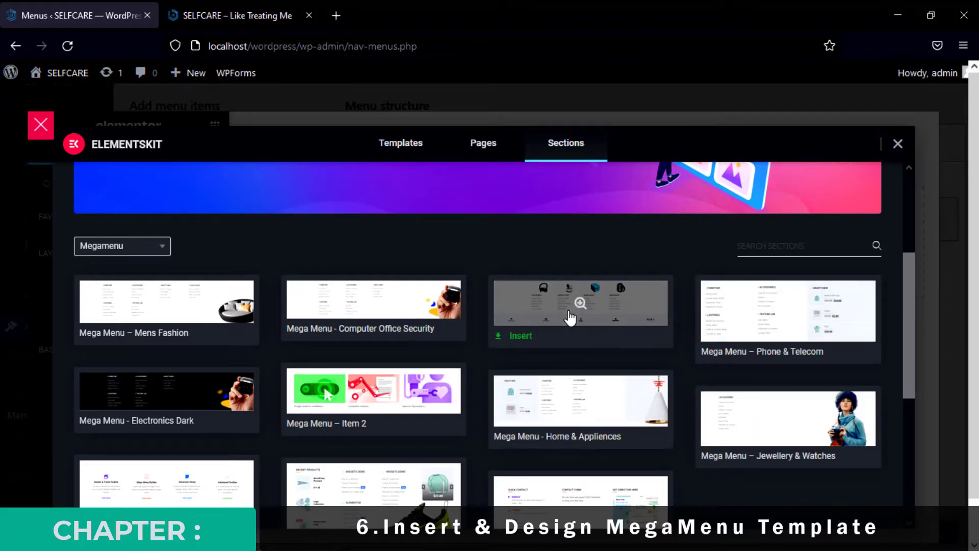
pyautogui.click(510, 338)
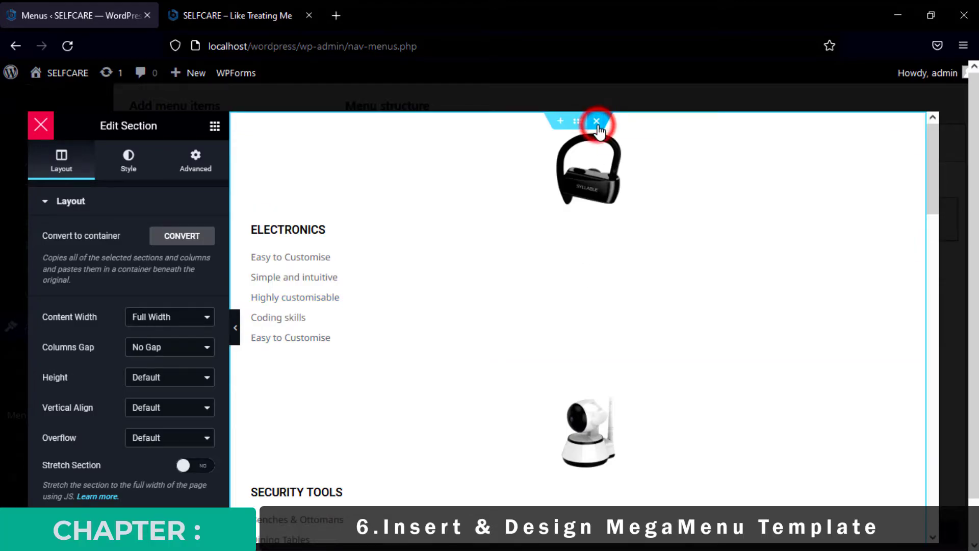
# Step: Delete the template's first section with the vertically stacked columns and the container holding the brand logo carousel
pyautogui.click(596, 122)
pyautogui.scroll(-5, 353, 263)
pyautogui.scroll(3, 355, 271)
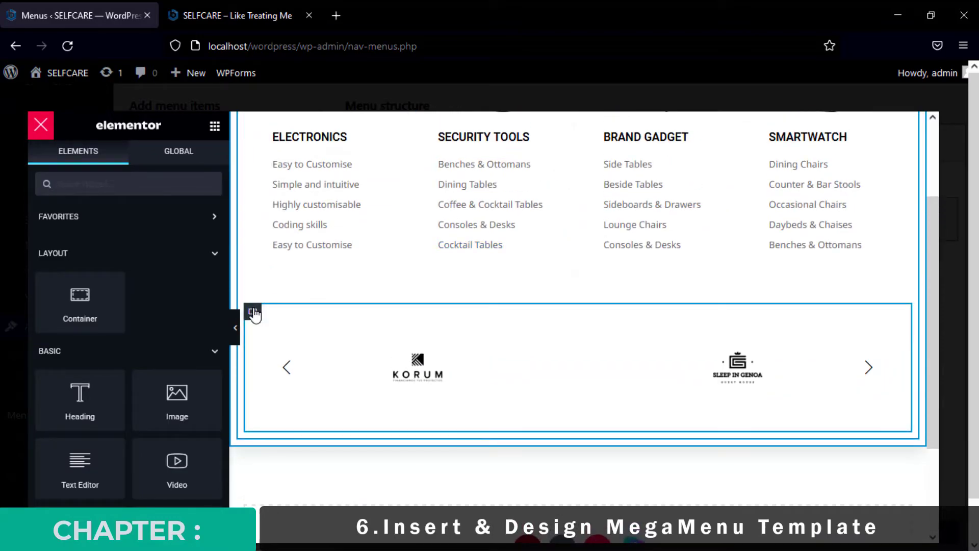
pyautogui.click(253, 312)
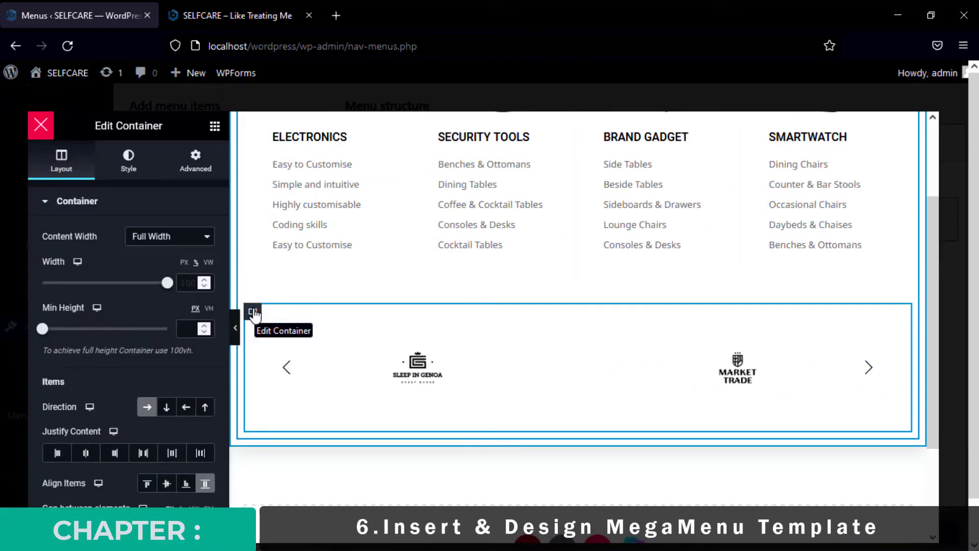
pyautogui.rightClick(255, 314)
pyautogui.click(284, 533)
pyautogui.scroll(3, 333, 255)
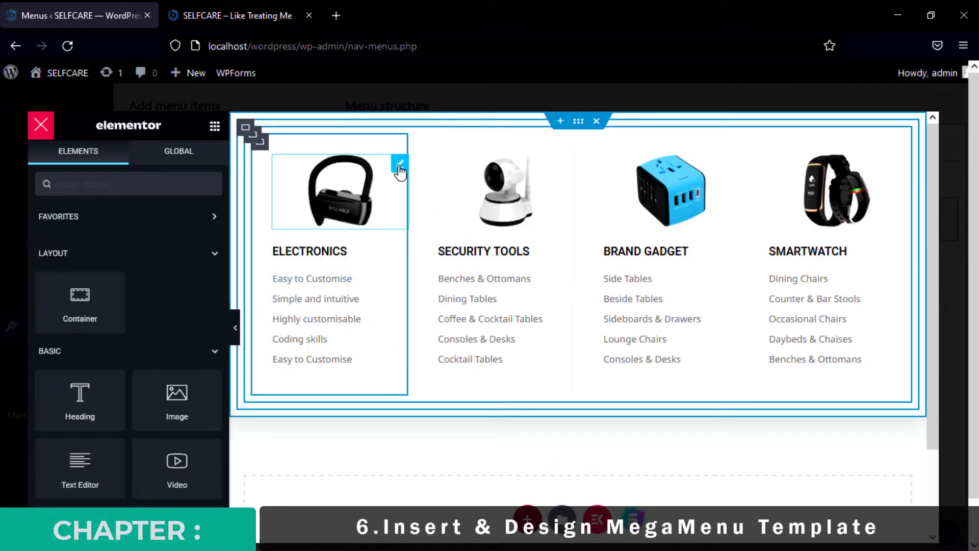
# Step: Replace the image above the Electronics heading with the sneaker picture 56266.jpg from the media library
pyautogui.click(399, 164)
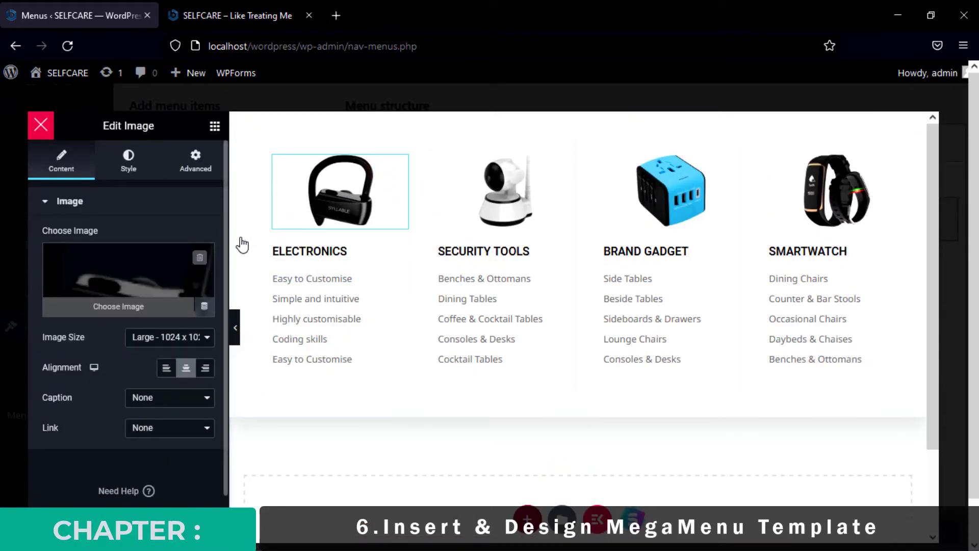
pyautogui.click(200, 258)
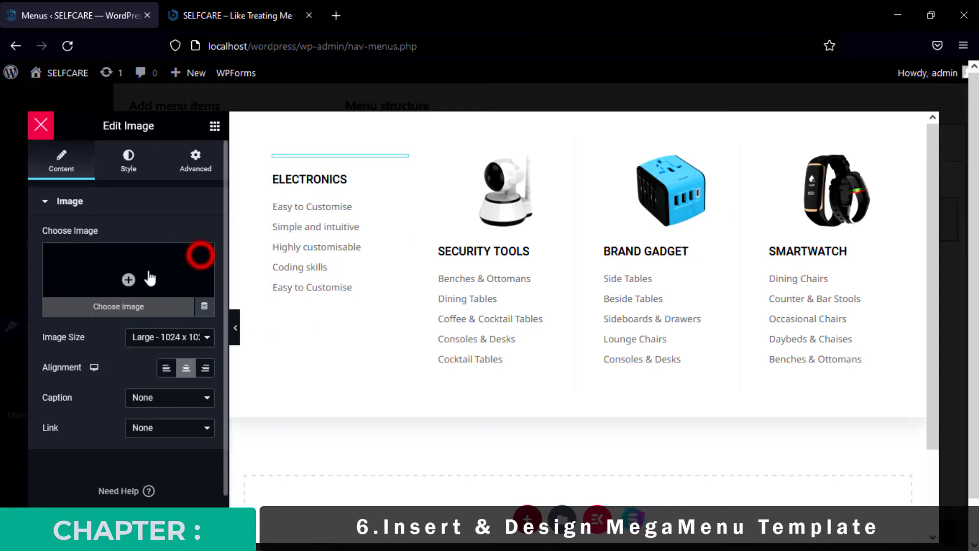
pyautogui.click(128, 278)
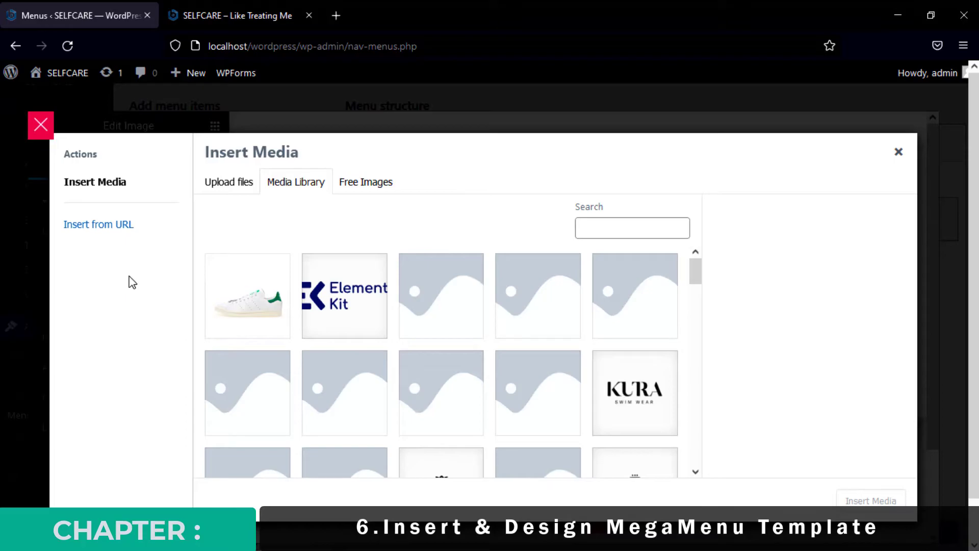
pyautogui.click(239, 302)
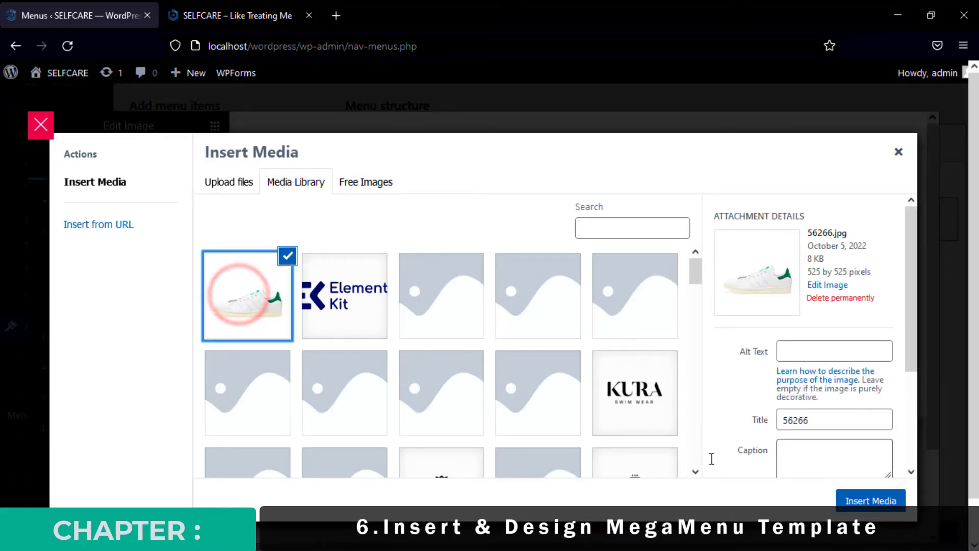
pyautogui.click(849, 504)
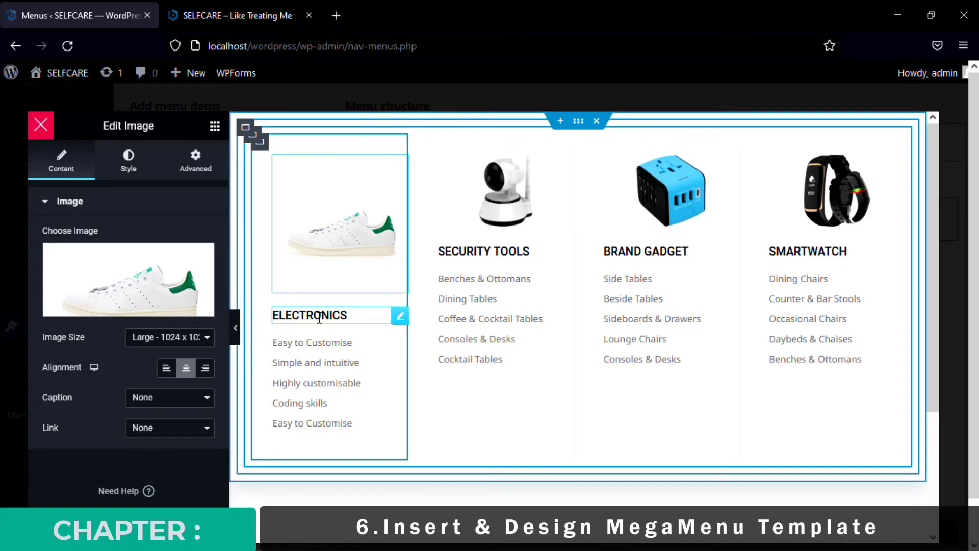
# Step: Retitle the Electronics heading as "green sneakers"
pyautogui.click(399, 315)
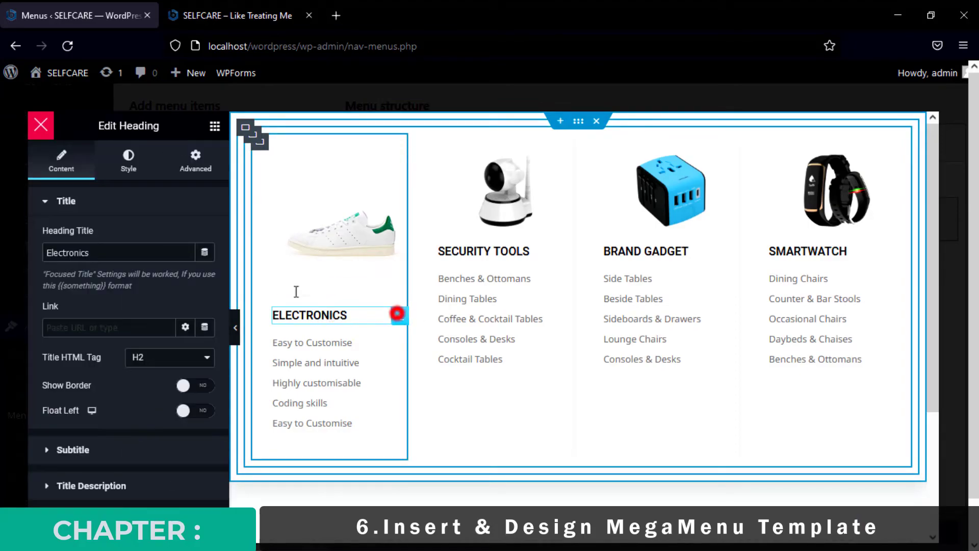
pyautogui.doubleClick(96, 252)
pyautogui.write('sneakers')
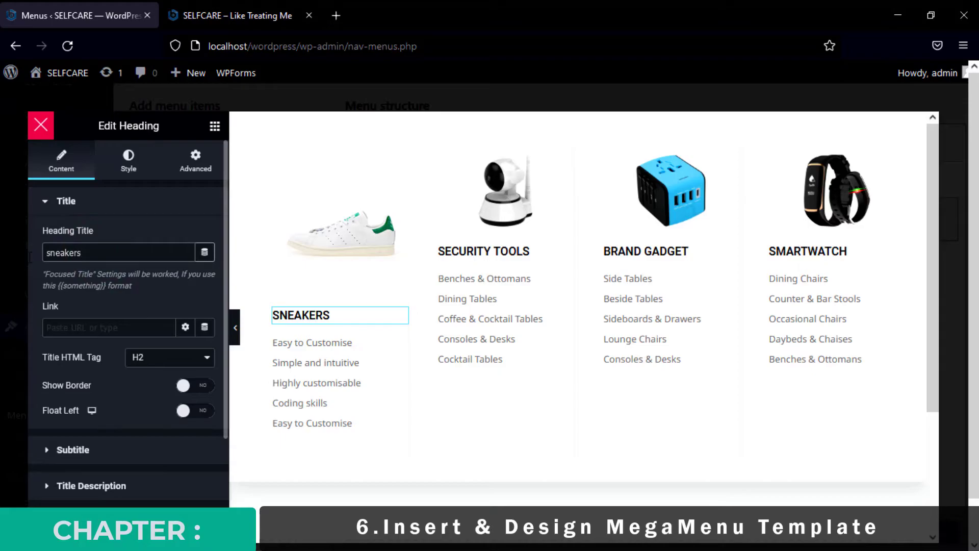
pyautogui.click(47, 253)
pyautogui.write('green')
# Step: Rename the first list entry under the Green Sneakers heading as "Men sneakers"
pyautogui.click(395, 347)
pyautogui.click(109, 257)
pyautogui.moveTo(135, 309); pyautogui.dragTo(38, 312)
pyautogui.write('men sneakers')
pyautogui.click(59, 308)
pyautogui.press('BackSpace')
pyautogui.write('M')
pyautogui.scroll(-2, 89, 336)
pyautogui.moveTo(59, 389); pyautogui.dragTo(98, 404)
pyautogui.click(109, 190)
# Step: Replace the camera image above the Security Tools heading with the black sneaker picture from the media library
pyautogui.click(558, 164)
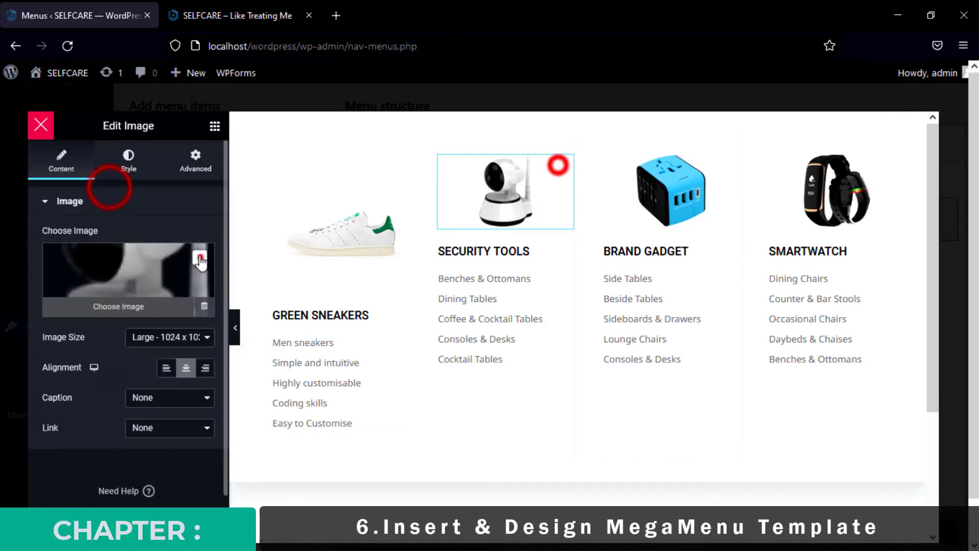
pyautogui.click(200, 257)
pyautogui.click(130, 280)
pyautogui.scroll(-4, 345, 318)
pyautogui.scroll(-9, 344, 317)
pyautogui.click(347, 371)
pyautogui.click(857, 500)
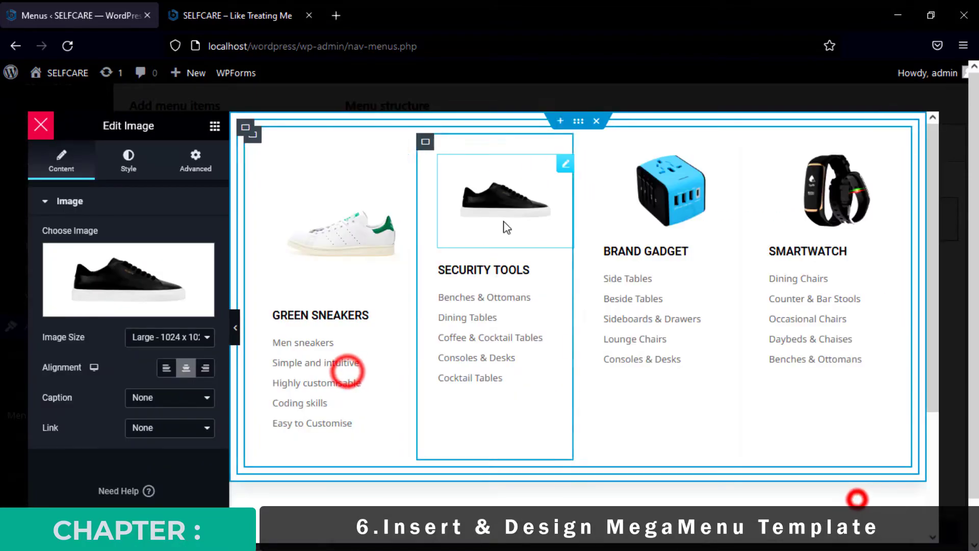
# Step: Retitle the Security Tools heading as "black sneakers"
pyautogui.click(559, 266)
pyautogui.tripleClick(117, 253)
pyautogui.write('black sneakers')
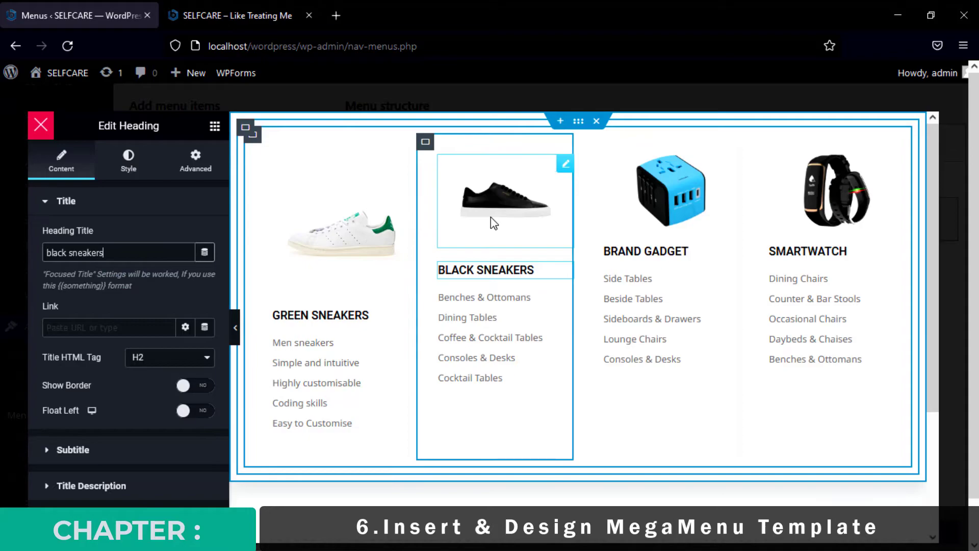
# Step: Increase the black sneaker image's width in its style settings to about the full column width
pyautogui.click(564, 163)
pyautogui.click(175, 335)
pyautogui.click(182, 336)
pyautogui.click(129, 164)
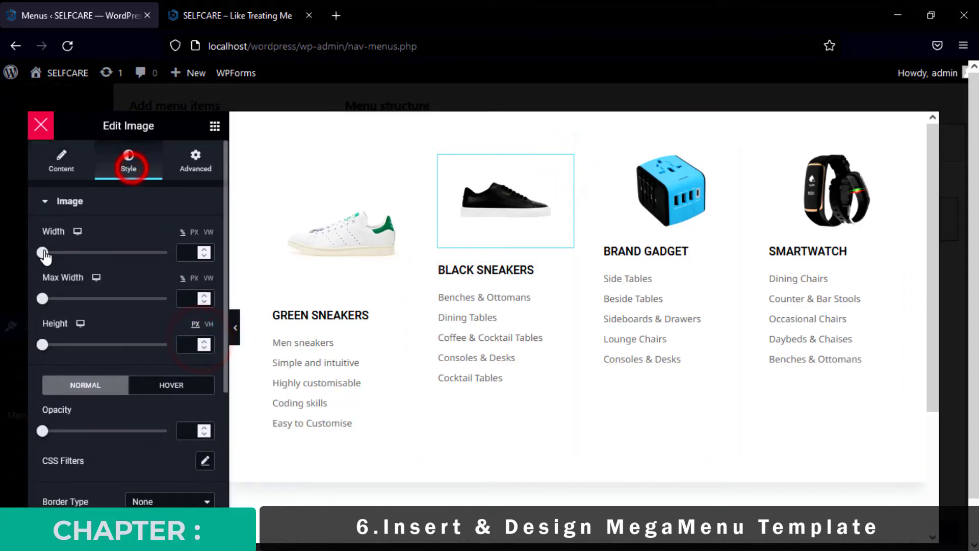
pyautogui.moveTo(42, 252); pyautogui.dragTo(167, 253)
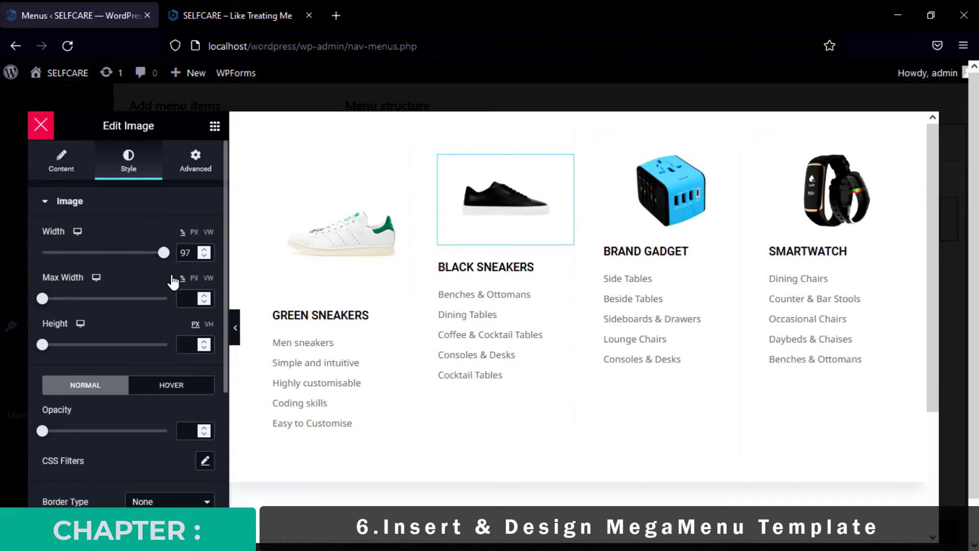
# Step: Set the black sneaker image's top and bottom padding to 30 px each
pyautogui.click(198, 166)
pyautogui.doubleClick(123, 311)
pyautogui.write('20')
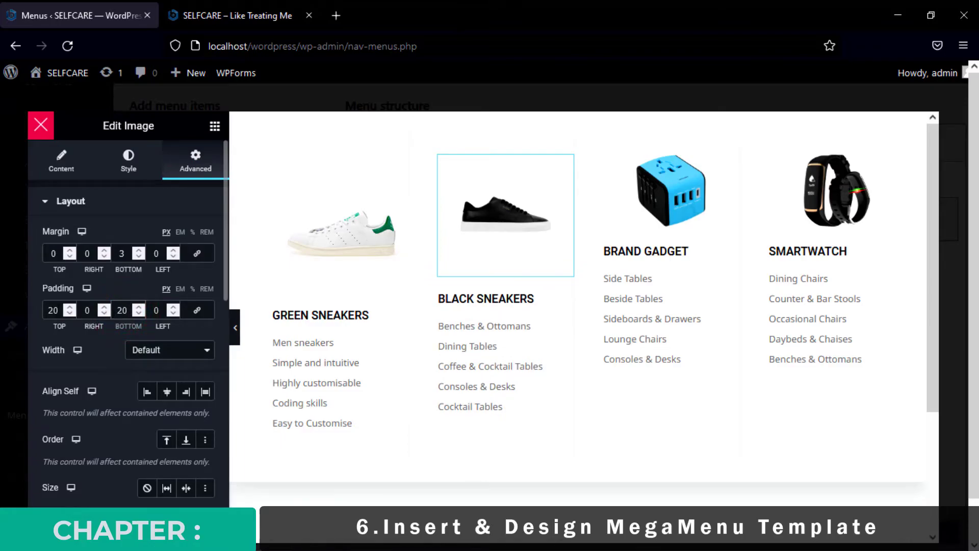
pyautogui.write('30')
pyautogui.doubleClick(122, 311)
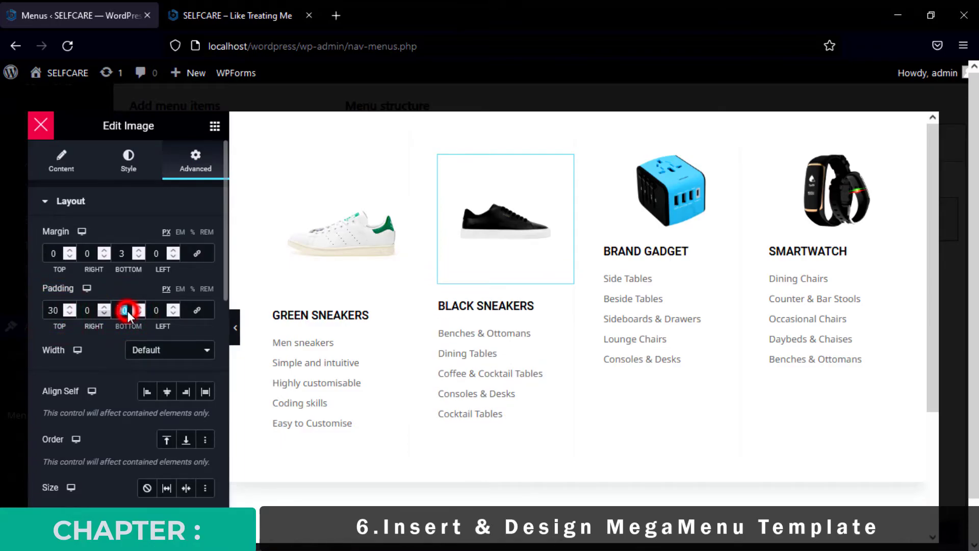
pyautogui.write('30')
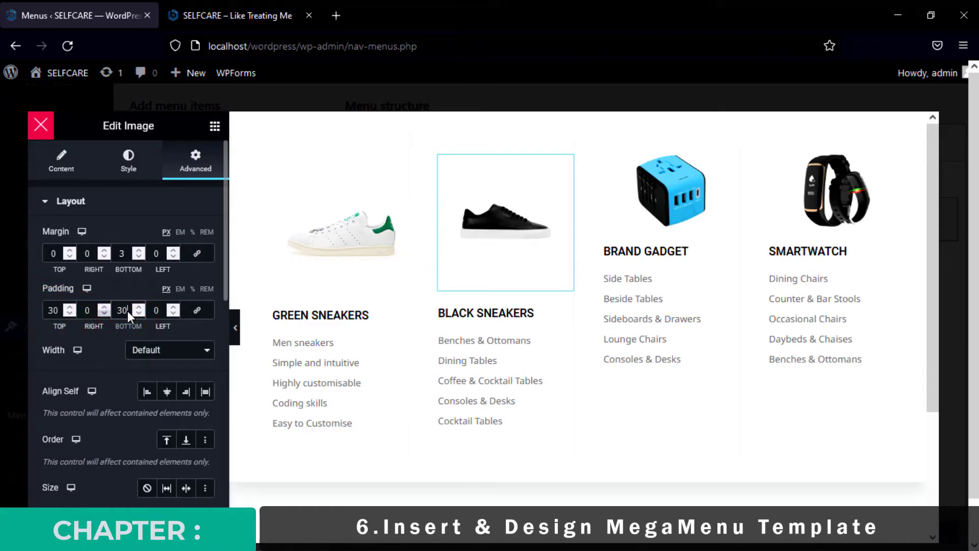
# Step: Replace the image above the Brand Gadget heading with the white sneaker picture from the media library
pyautogui.click(723, 163)
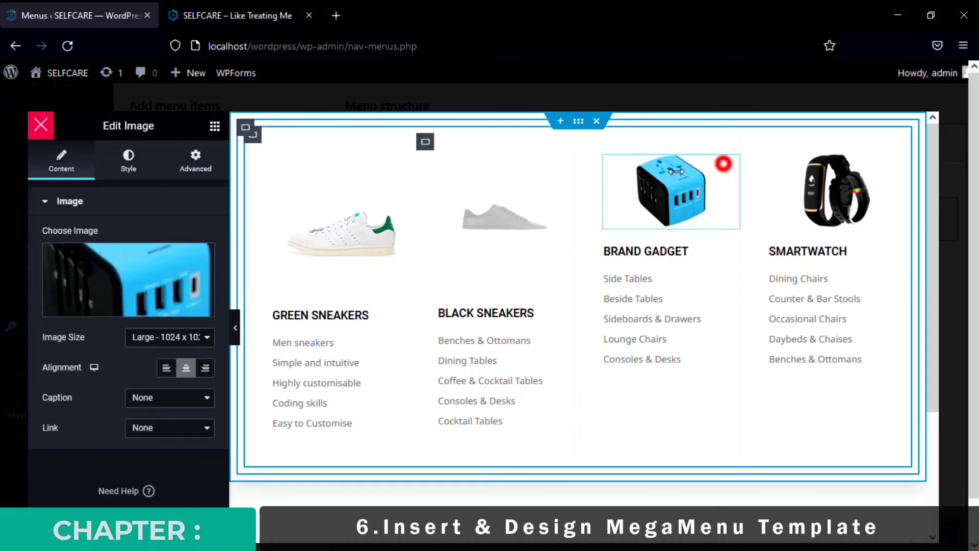
pyautogui.click(200, 254)
pyautogui.click(129, 280)
pyautogui.scroll(-5, 382, 372)
pyautogui.click(423, 441)
pyautogui.click(864, 502)
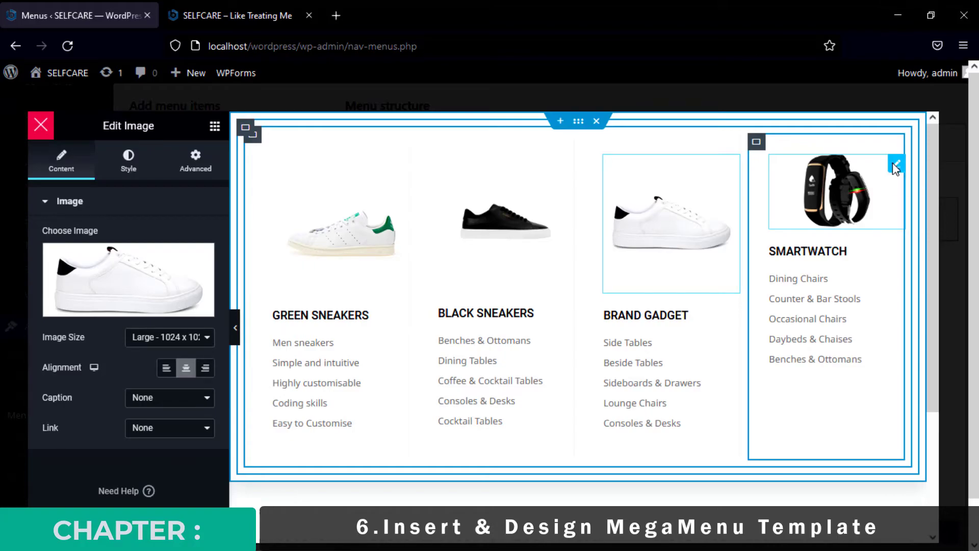
pyautogui.click(757, 143)
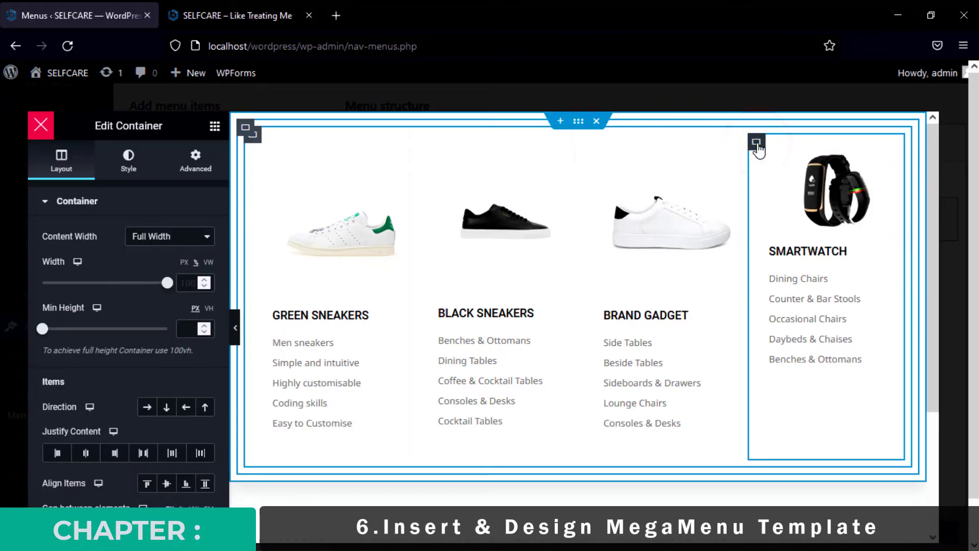
pyautogui.press('Delete')
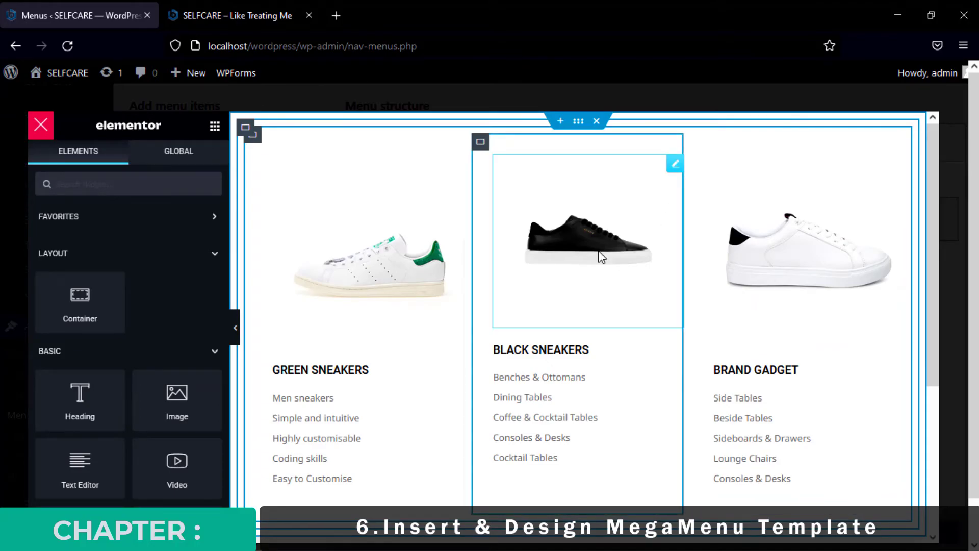
pyautogui.hotkey('ctrl', 'z')
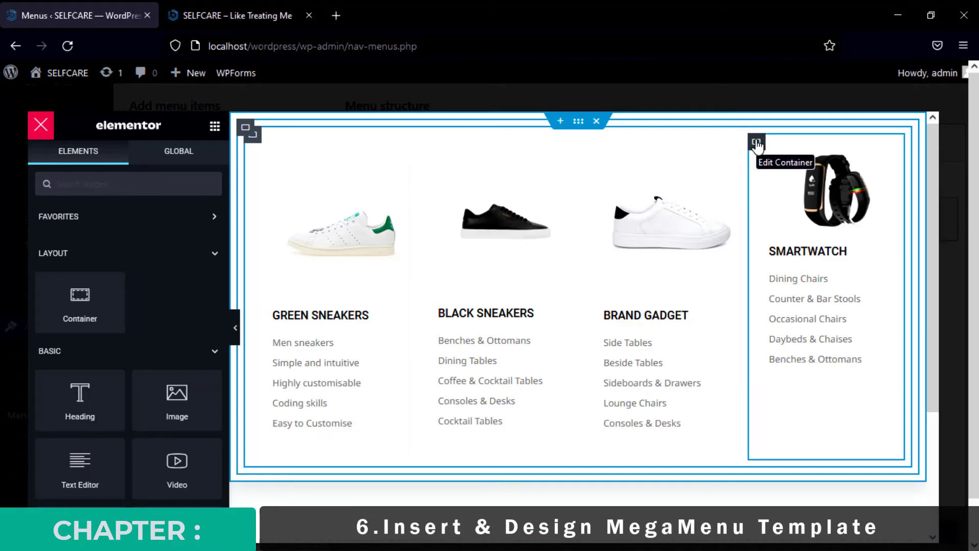
# Step: Delete the Smartwatch column's container from the mega menu
pyautogui.rightClick(756, 143)
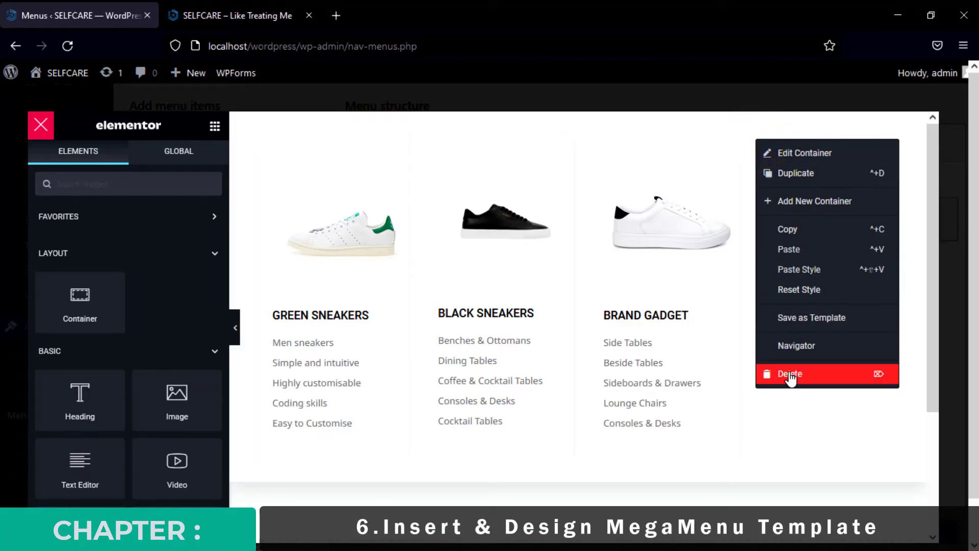
pyautogui.click(790, 375)
# Step: Change the Brand Gadget heading text to "white sneakers"
pyautogui.click(770, 303)
pyautogui.tripleClick(109, 252)
pyautogui.write('whit')
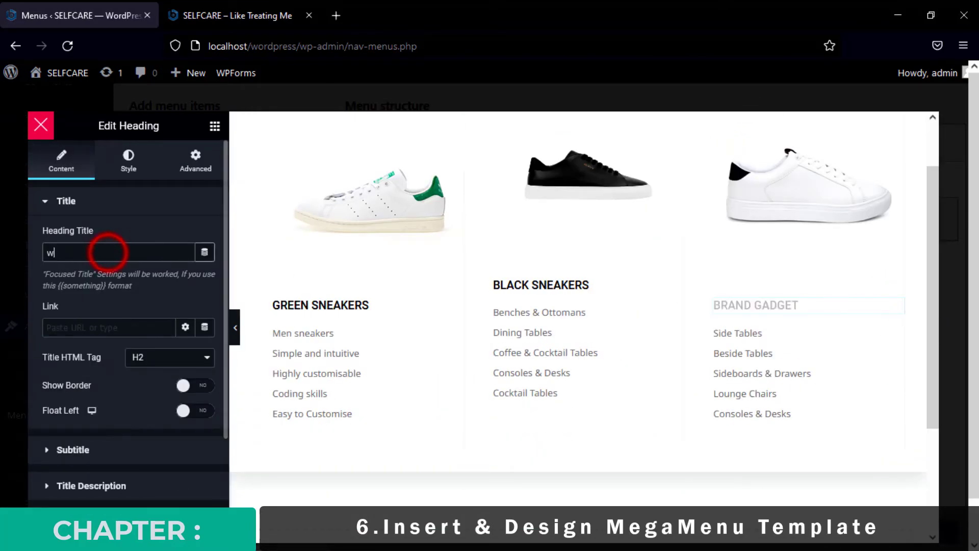
pyautogui.write('e sneakers')
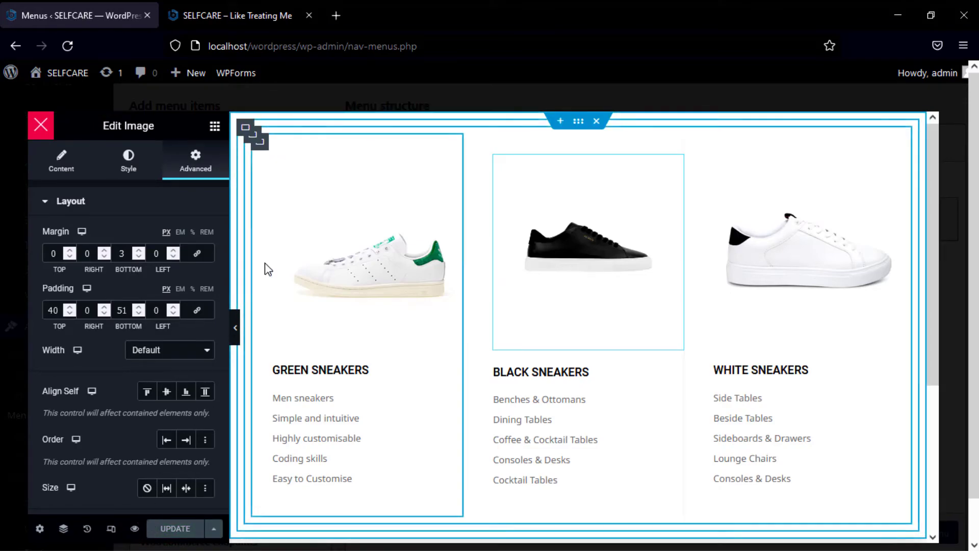
# Step: Close the mega menu editor, save and close the item's mega menu settings, and save the navigation menu
pyautogui.click(42, 126)
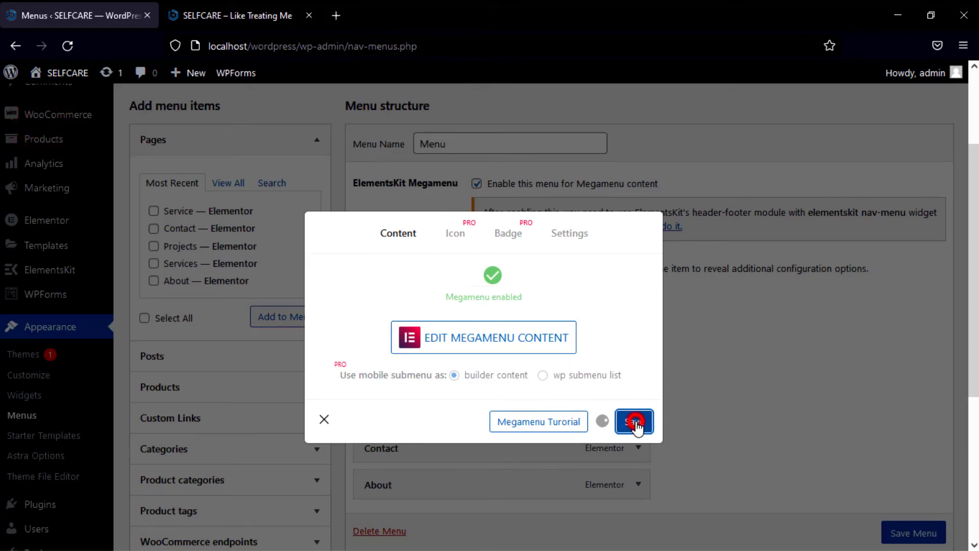
pyautogui.click(325, 418)
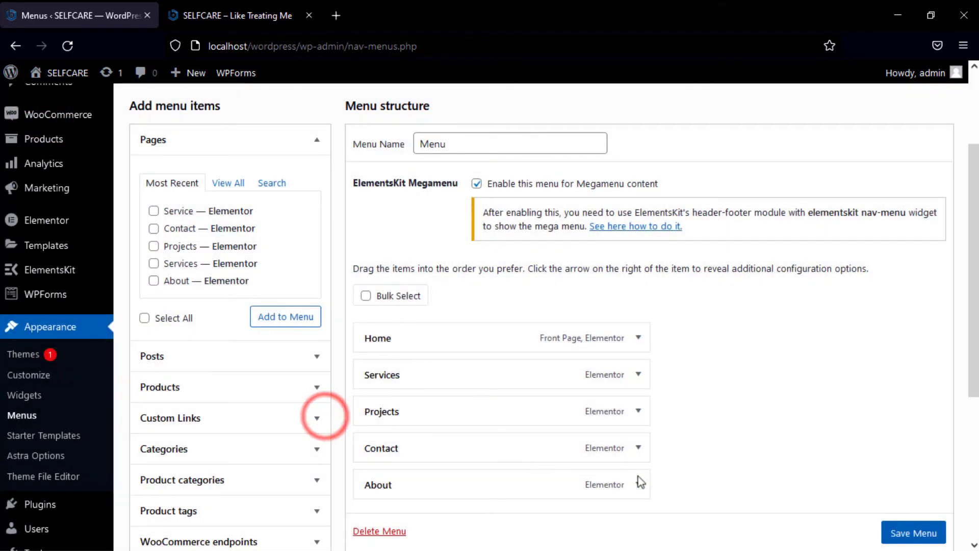
pyautogui.scroll(-1, 866, 510)
pyautogui.click(912, 532)
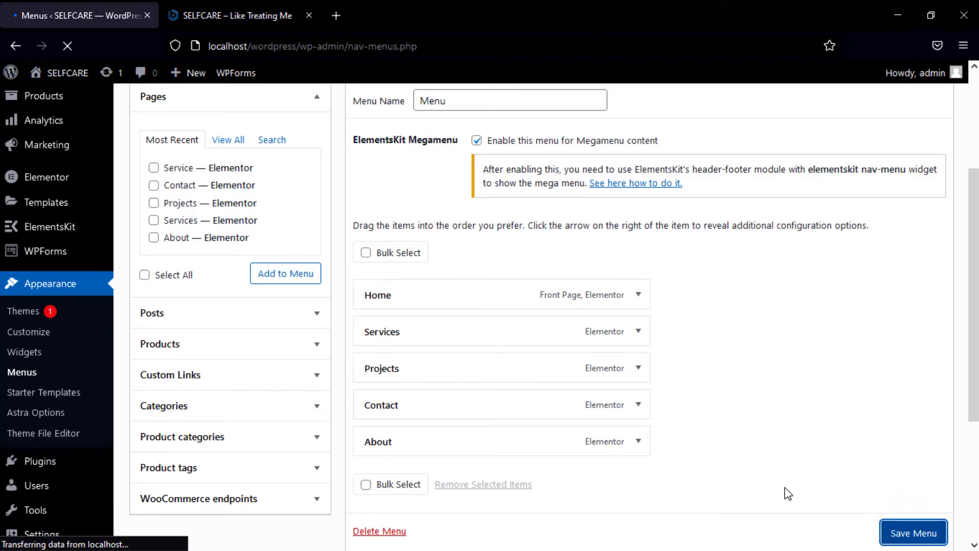
# Step: Reload the site's front page and check the sneaker mega menu under Services in the header
pyautogui.click(220, 10)
pyautogui.click(75, 45)
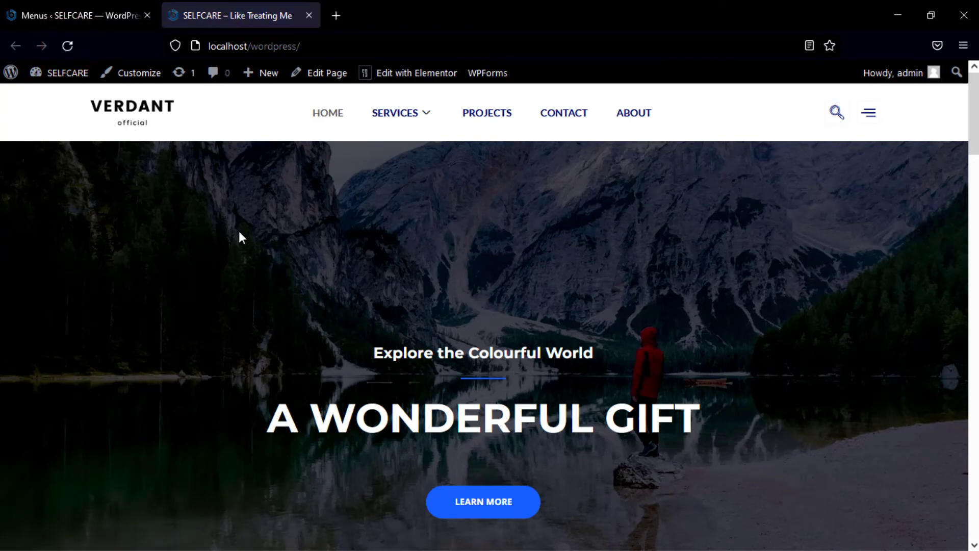
pyautogui.moveTo(389, 129)
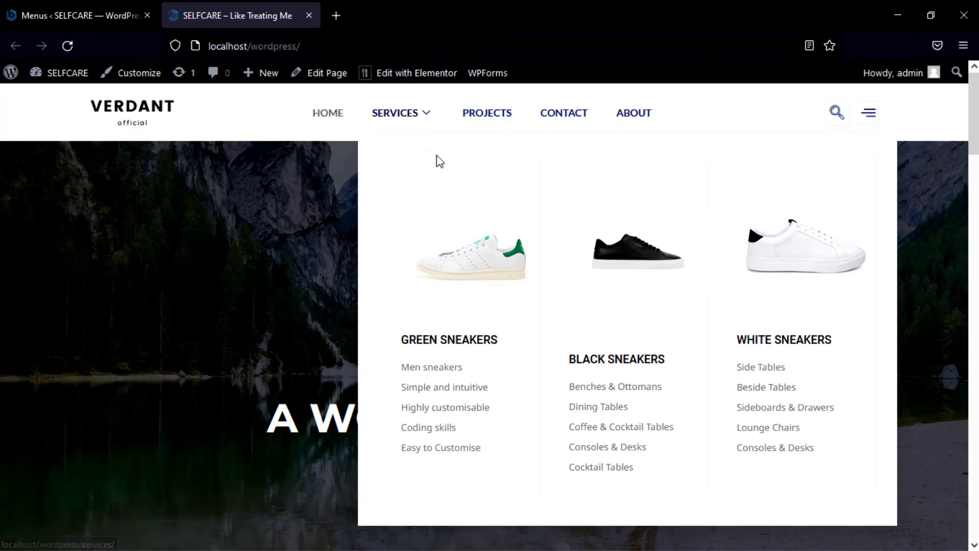
pyautogui.scroll(-2, 753, 380)
pyautogui.scroll(2, 586, 353)
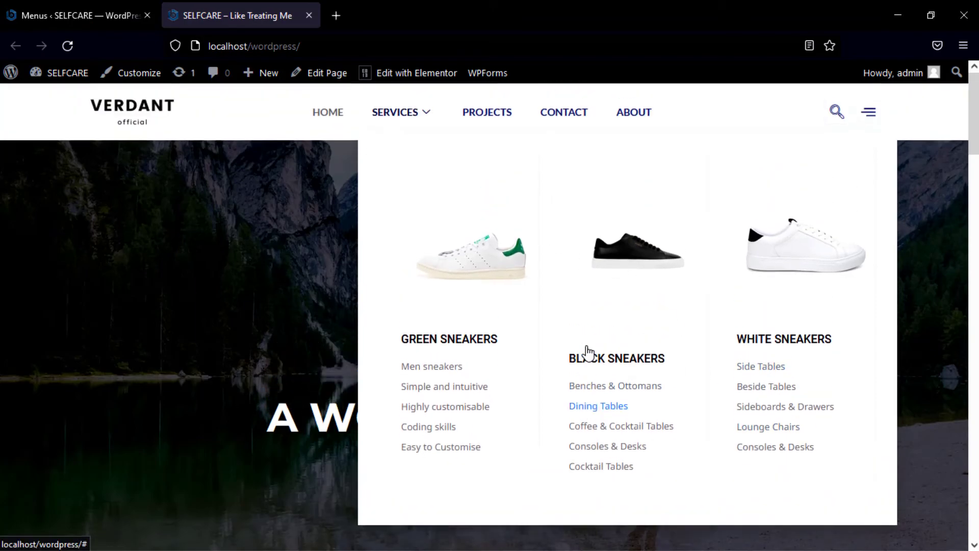
# Step: Test the Men sneakers link in the mega menu, check the address it opens, and close the extra browser tab
pyautogui.click(437, 369)
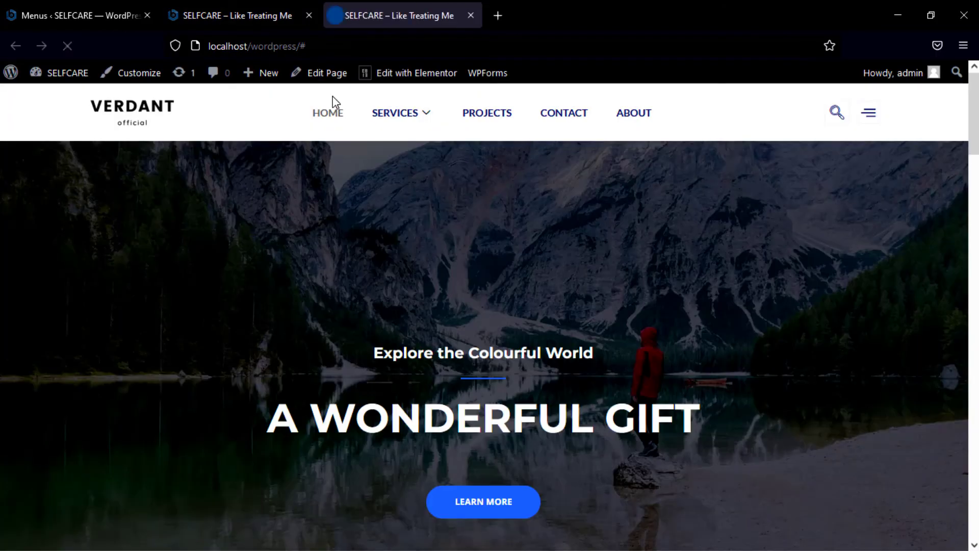
pyautogui.click(301, 46)
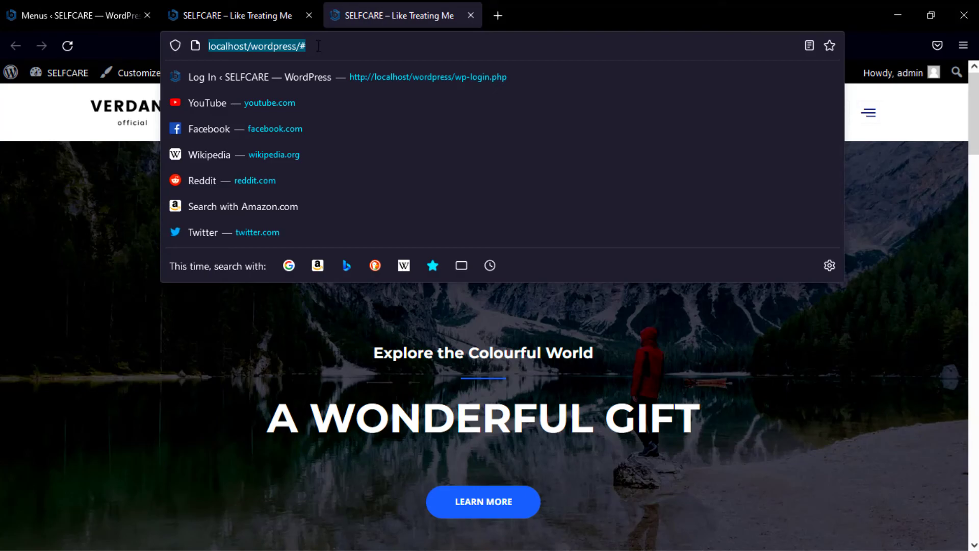
pyautogui.click(280, 10)
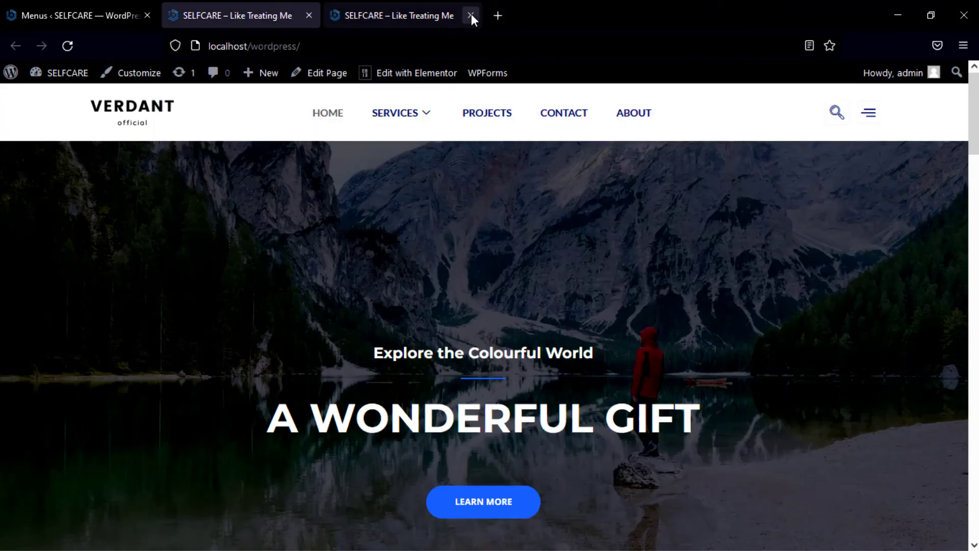
pyautogui.click(471, 15)
pyautogui.scroll(-3, 342, 255)
pyautogui.scroll(3, 343, 262)
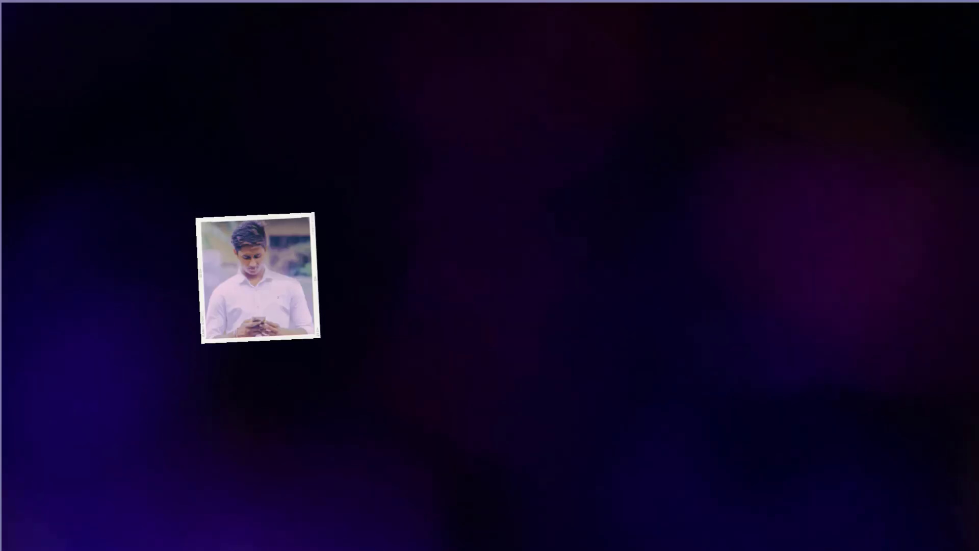